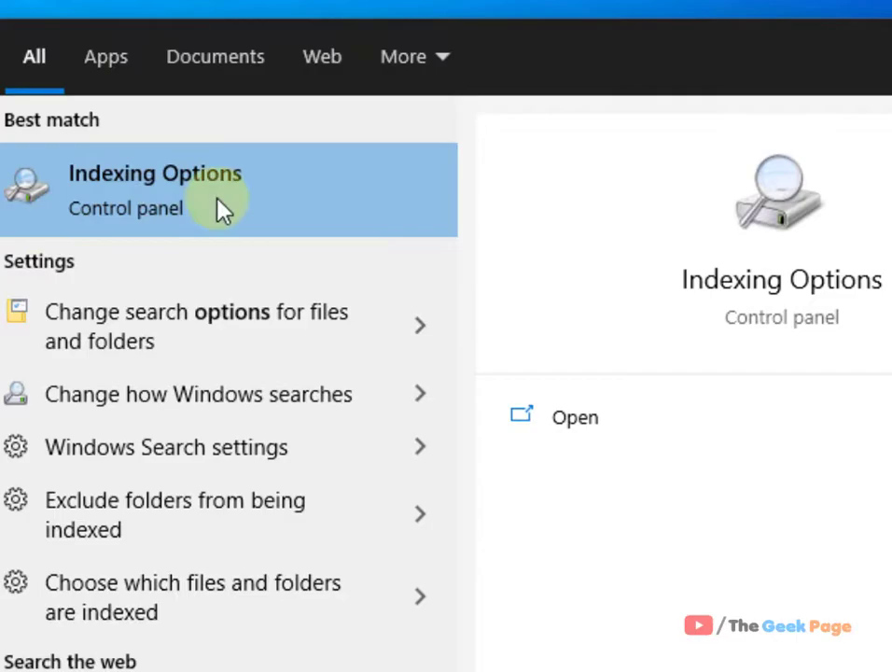
Step: Rebuild the Windows search index from Indexing Options' Advanced settings
click(182, 227)
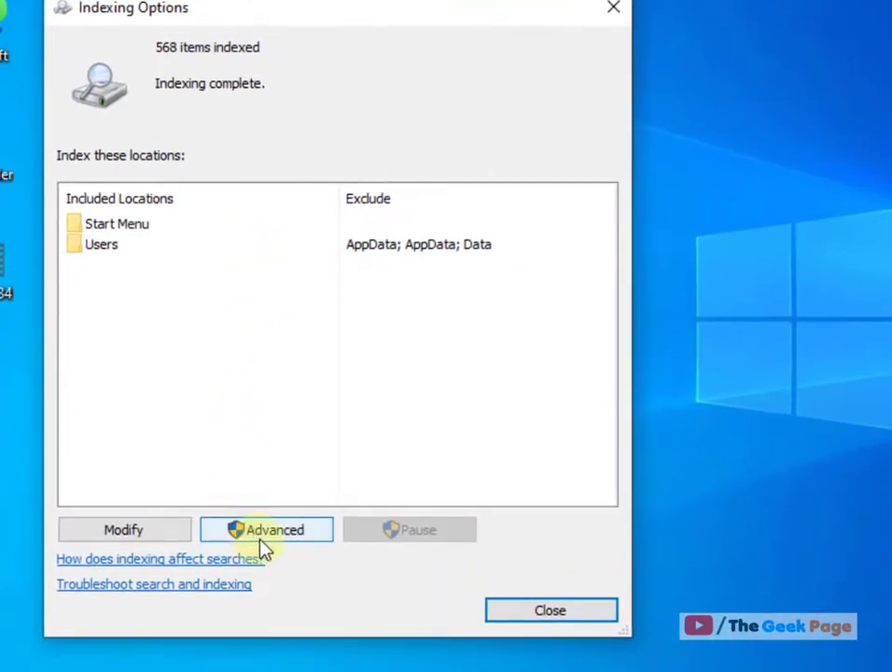
click(261, 541)
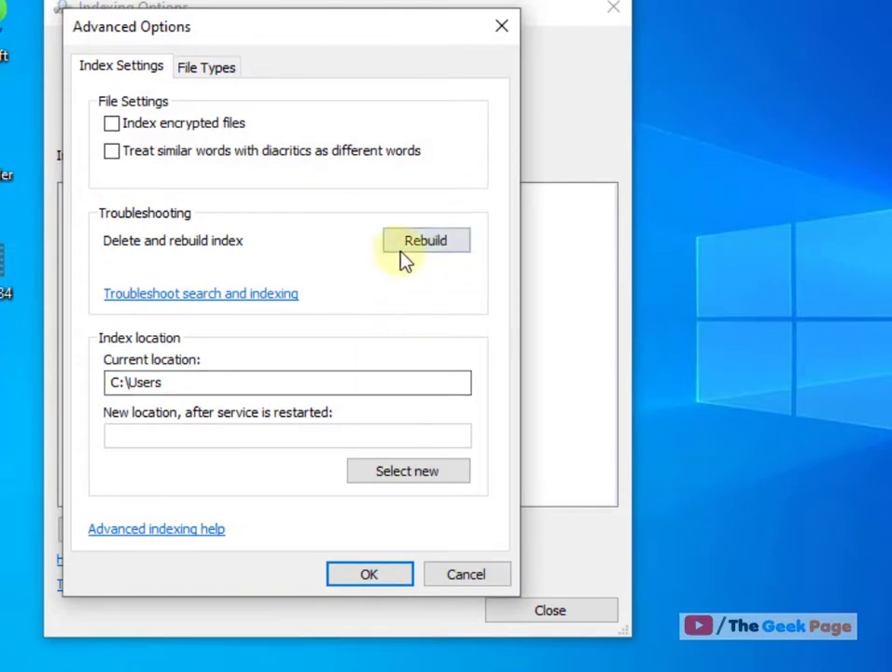
click(435, 244)
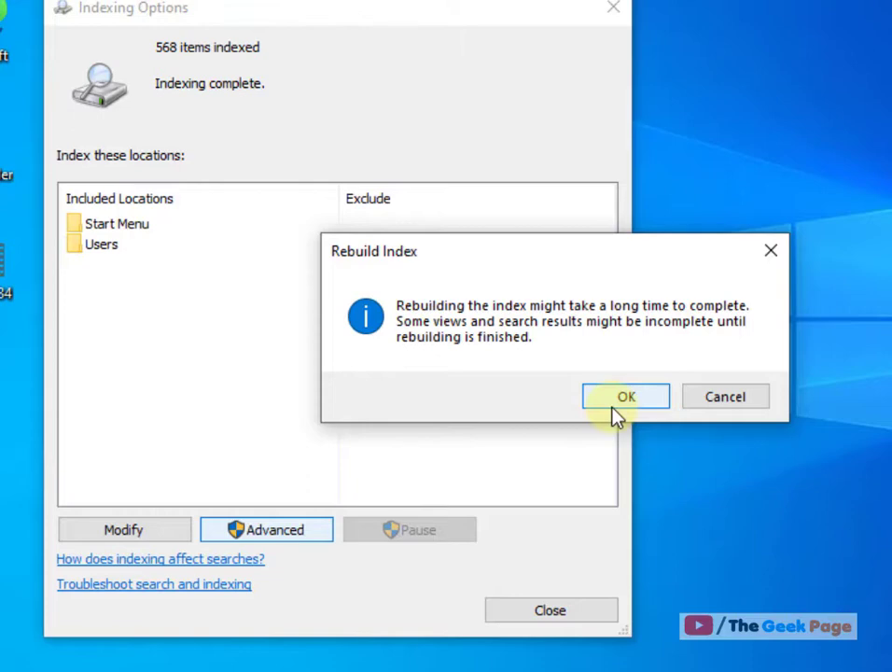
click(771, 252)
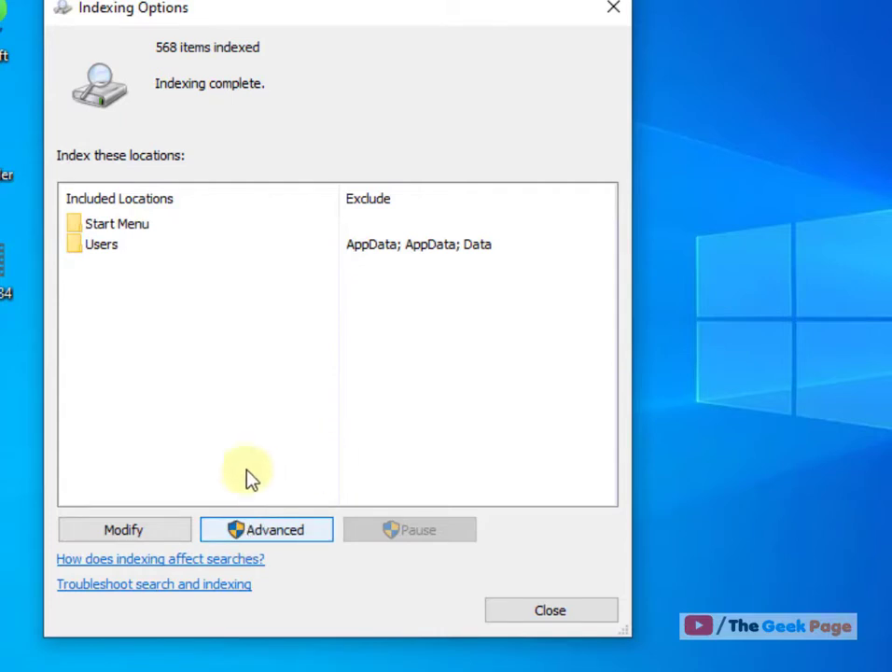
Step: Open the advanced indexing settings and examine the C:\ProgramData\Microsoft index location path
click(267, 538)
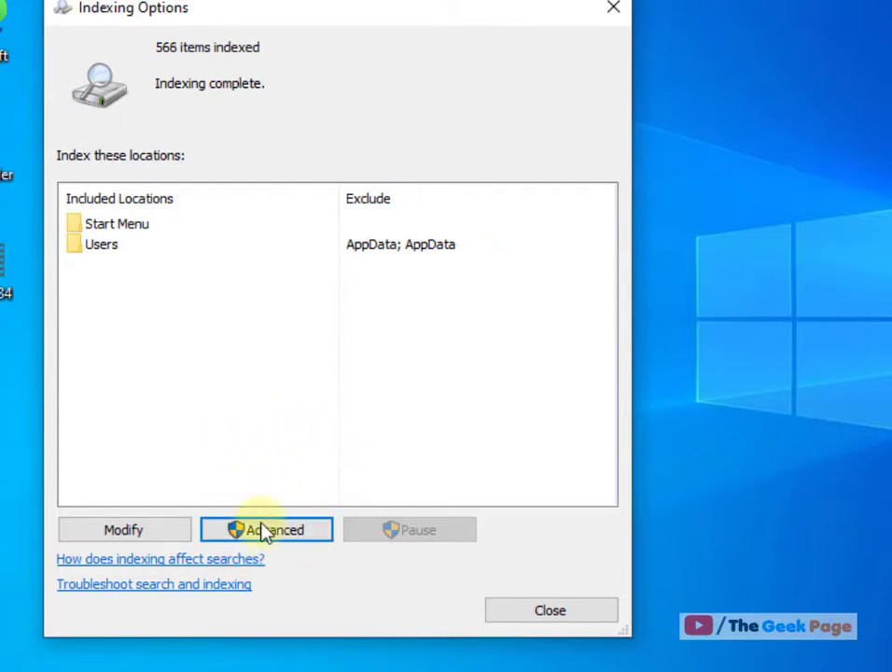
click(266, 537)
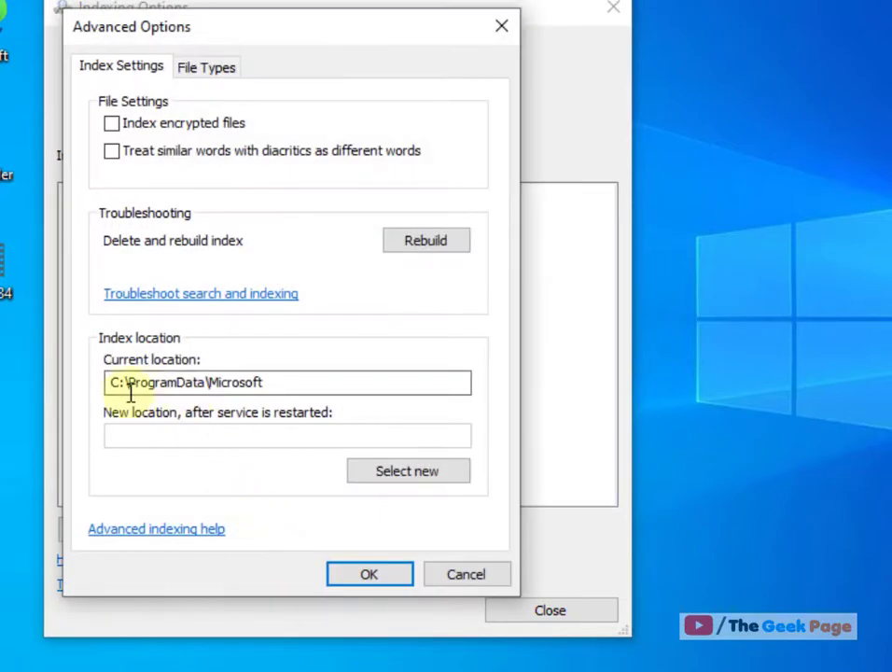
drag(299, 384, 94, 399)
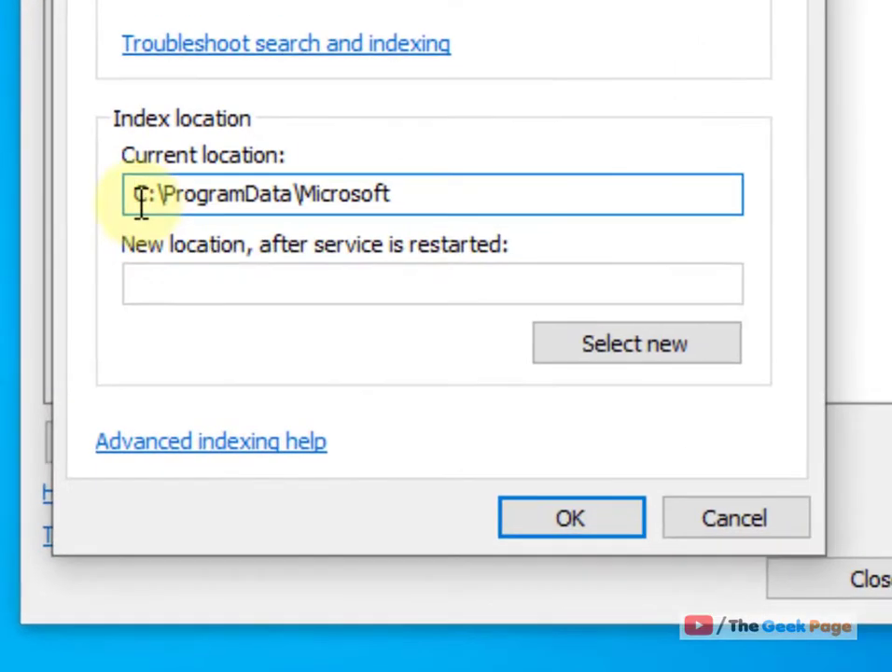
drag(112, 382, 250, 389)
mouse_move(370, 207)
mouse_down()
mouse_move(384, 199)
mouse_move(408, 207)
mouse_up()
click(408, 207)
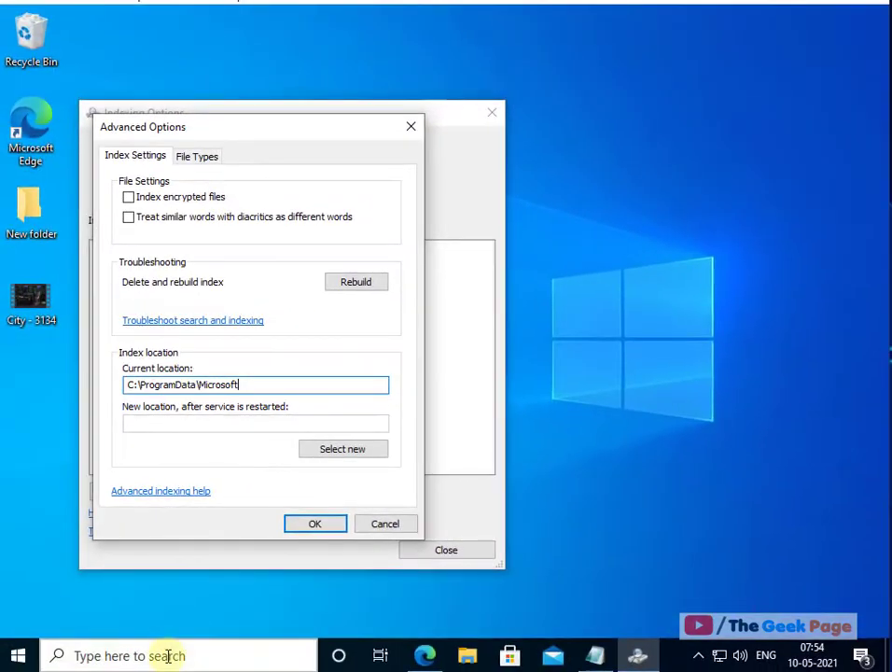
Step: Set File Explorer Options to show hidden files, folders, and drives, then apply and save
click(166, 656)
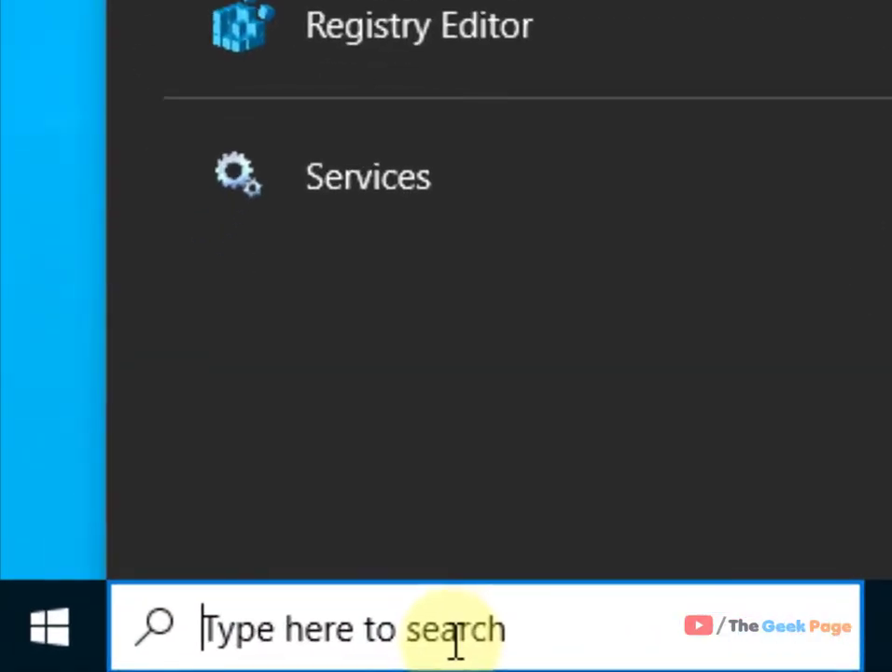
text(file exploe)
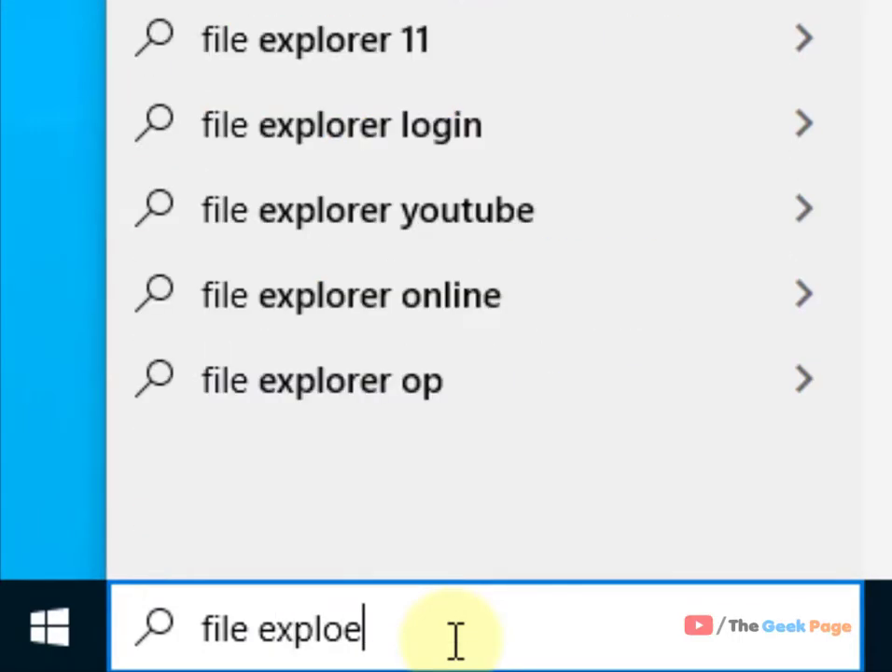
text(rer)
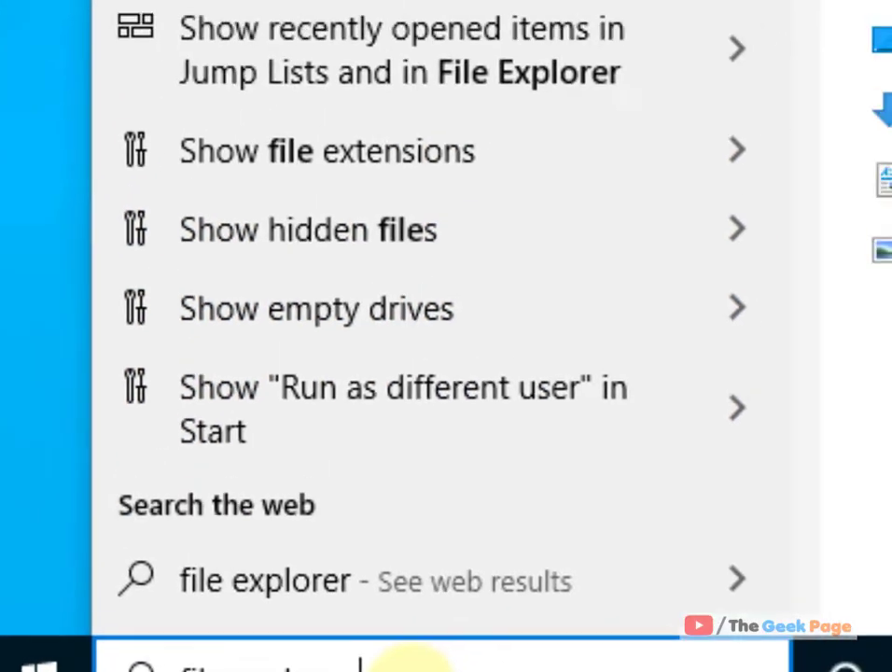
text( options)
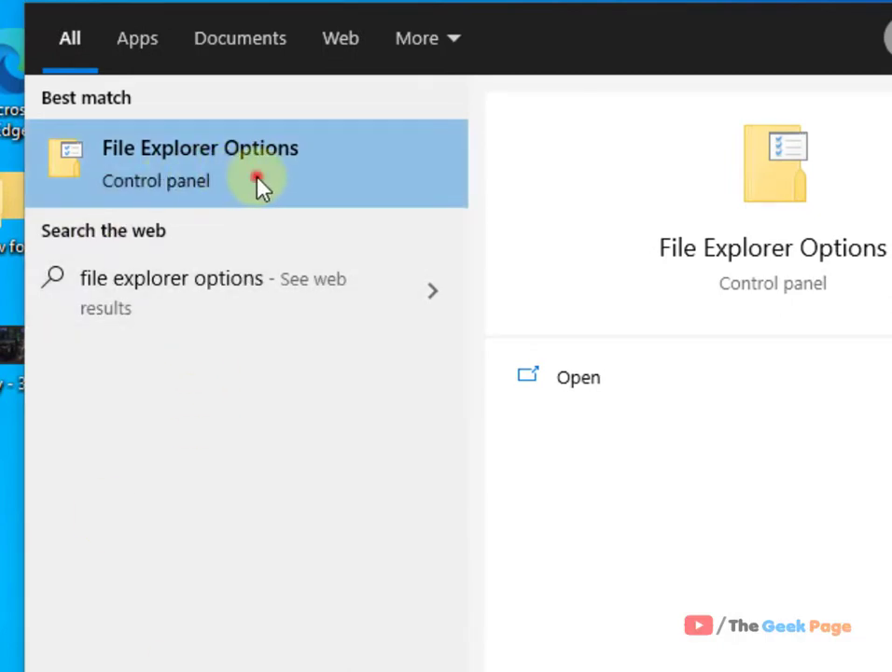
click(259, 182)
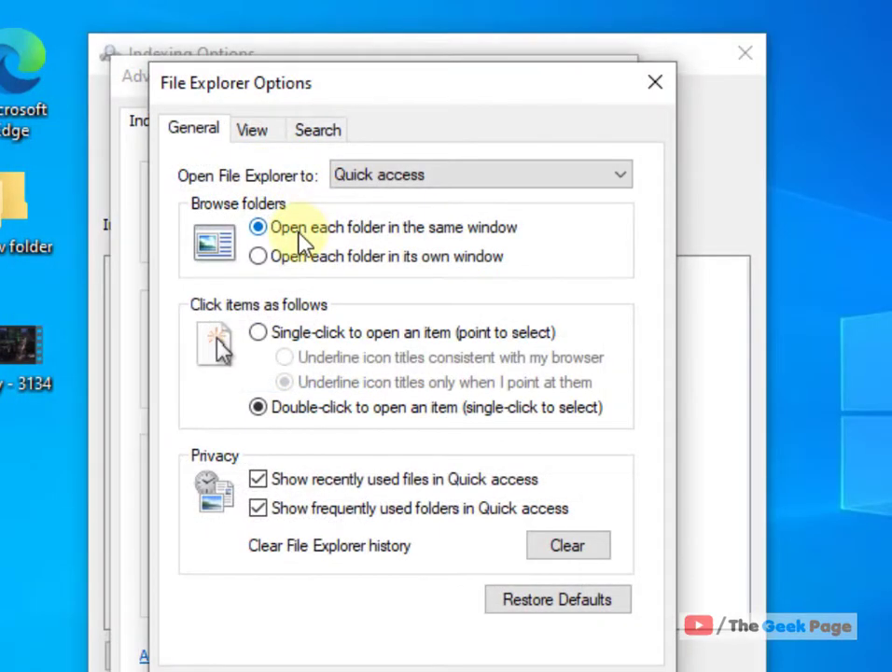
click(252, 130)
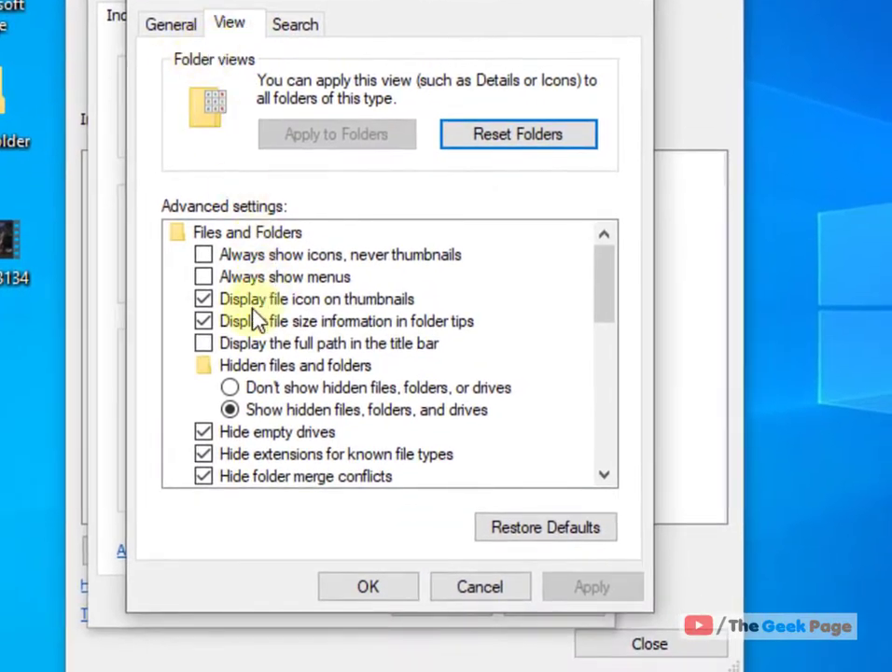
click(232, 410)
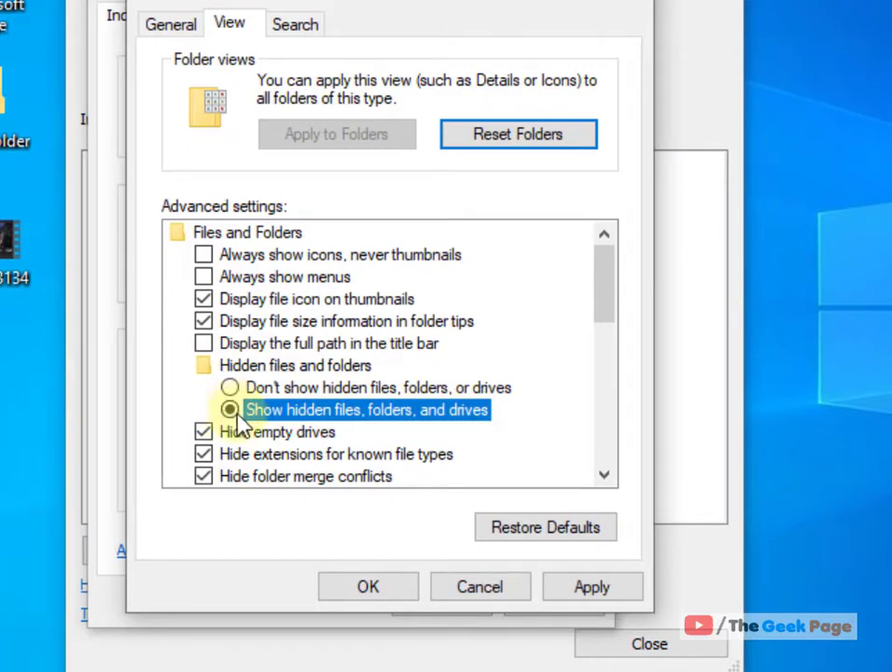
click(563, 588)
click(378, 586)
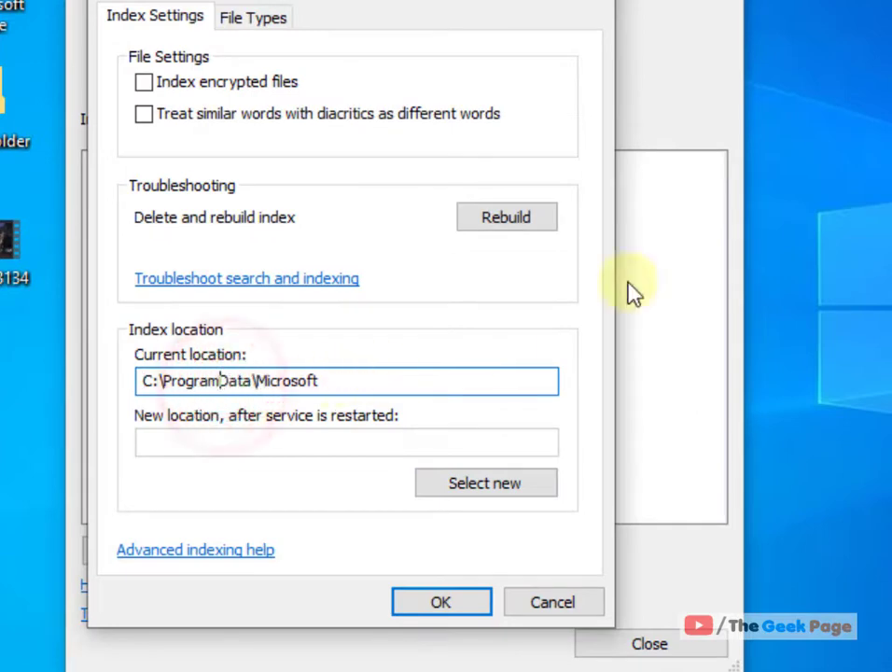
Step: Change the index location to the C:\Users folder, confirm, and close Indexing Options
click(509, 490)
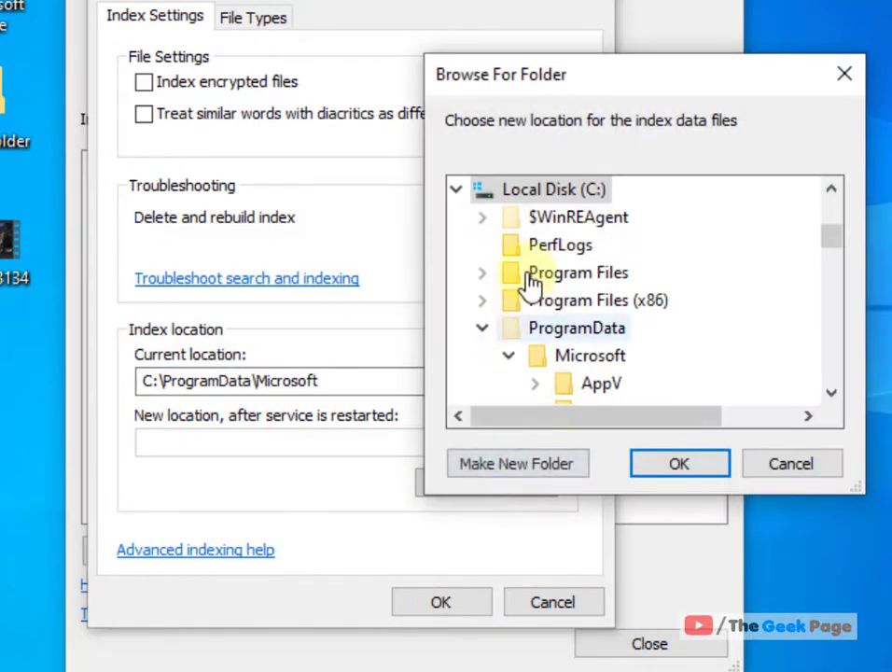
click(478, 332)
click(480, 328)
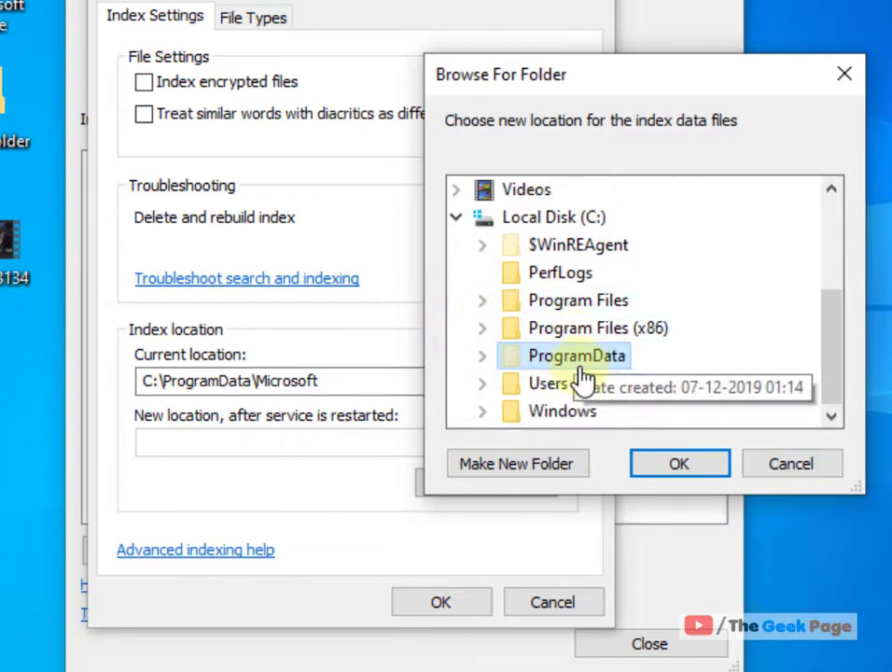
click(550, 383)
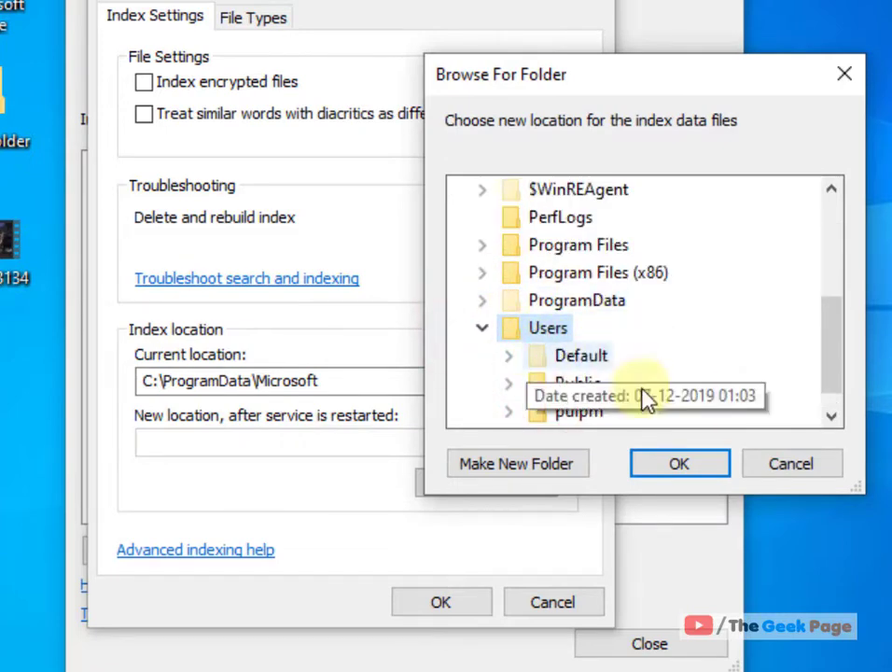
click(677, 463)
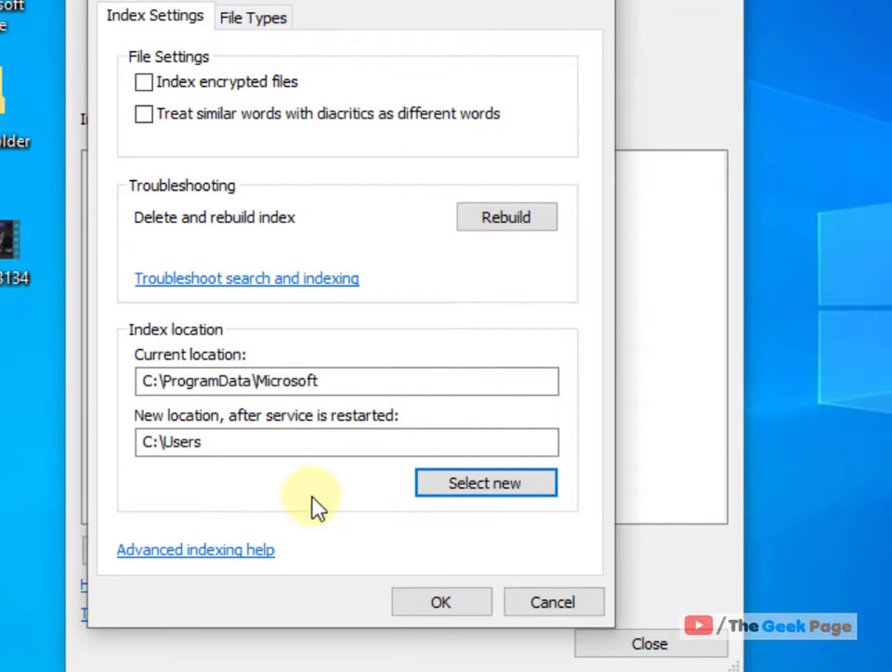
click(435, 603)
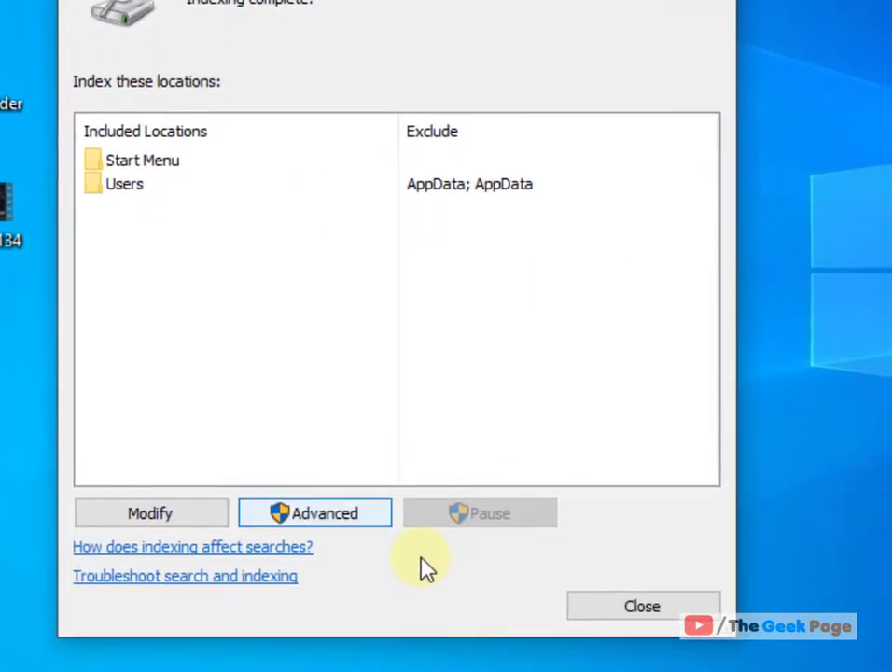
click(599, 600)
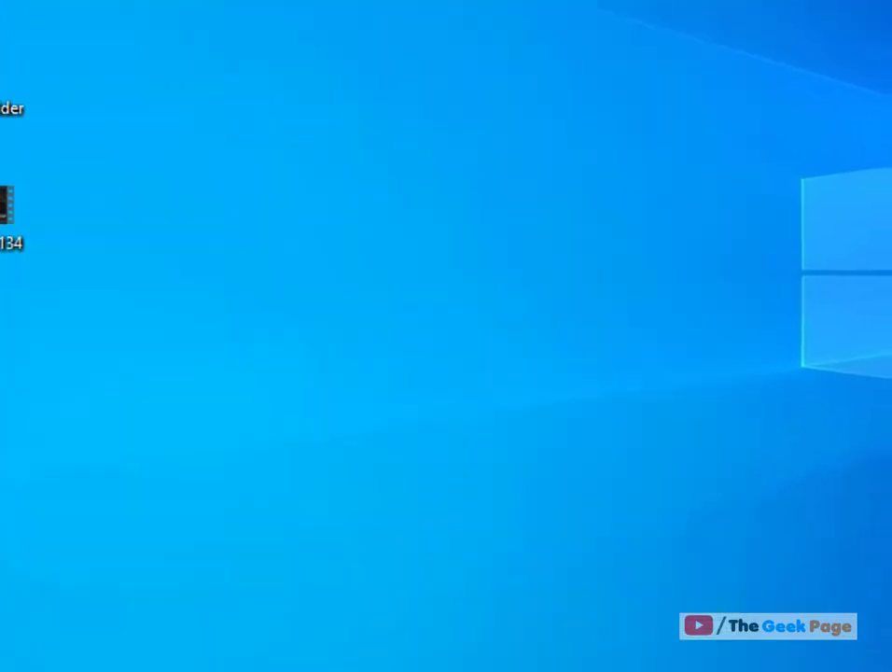
Step: Reopen Indexing Options through a 'dex' search and bring up its Advanced settings
key(super+s)
text(in)
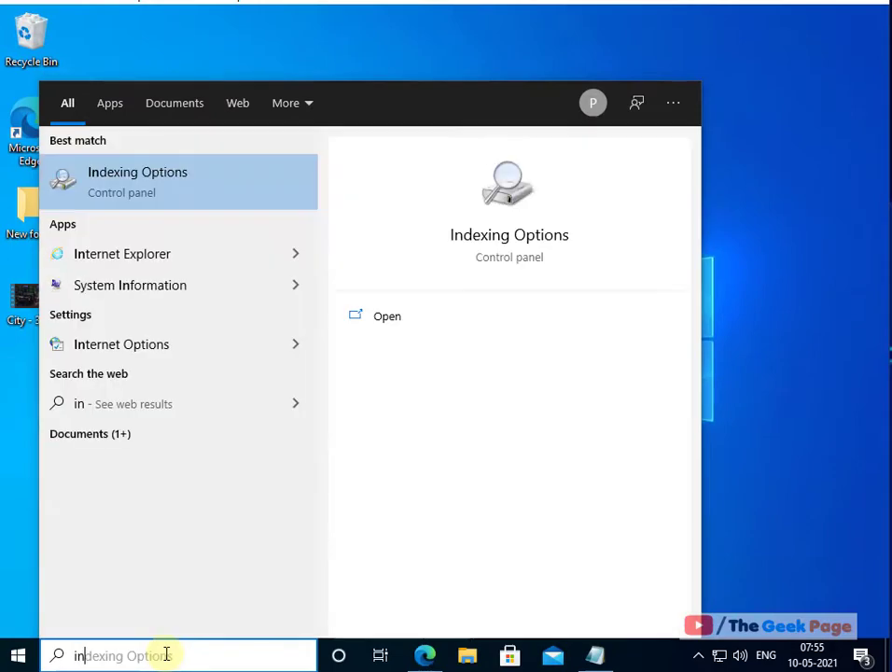
text(dex)
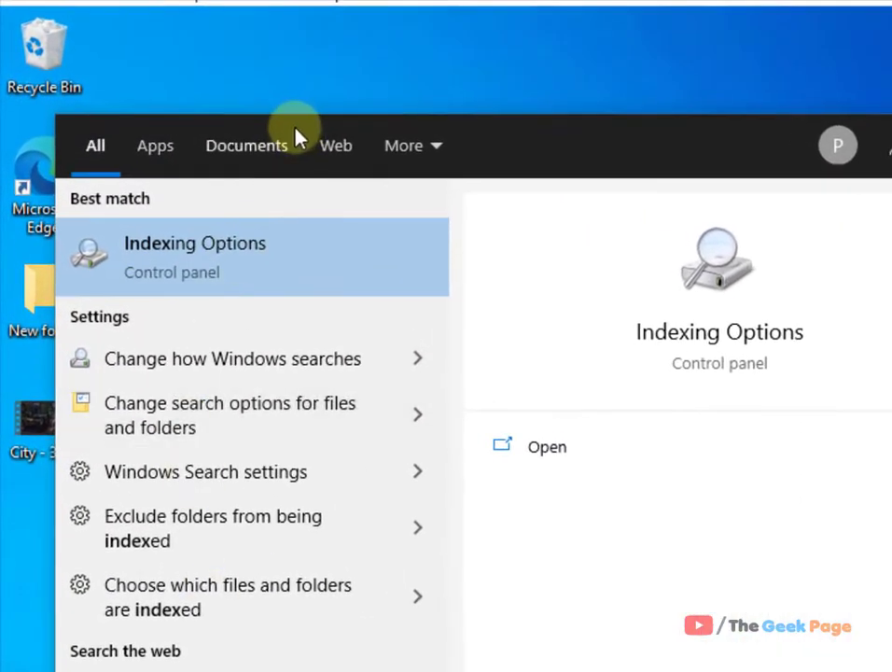
click(239, 252)
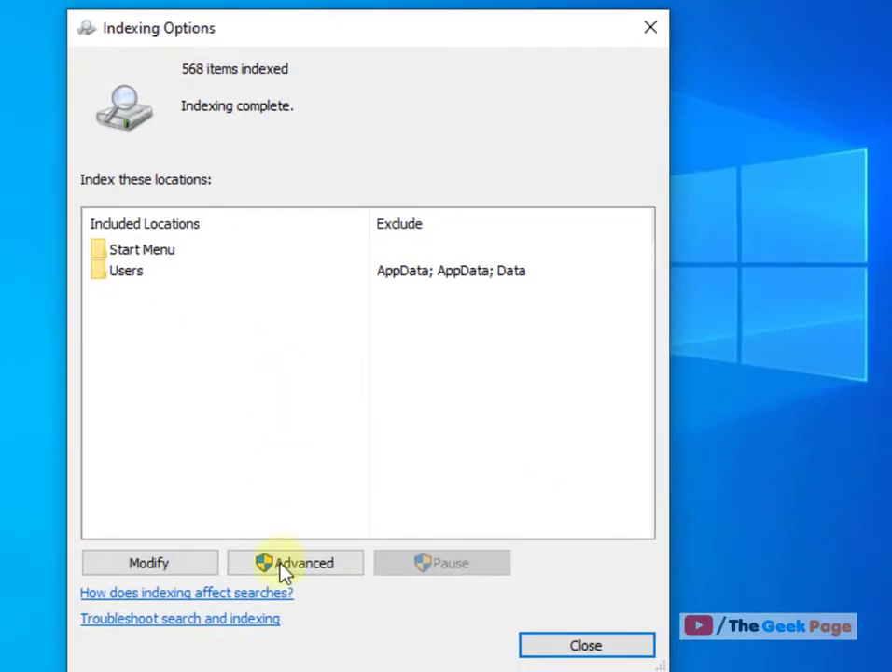
click(282, 566)
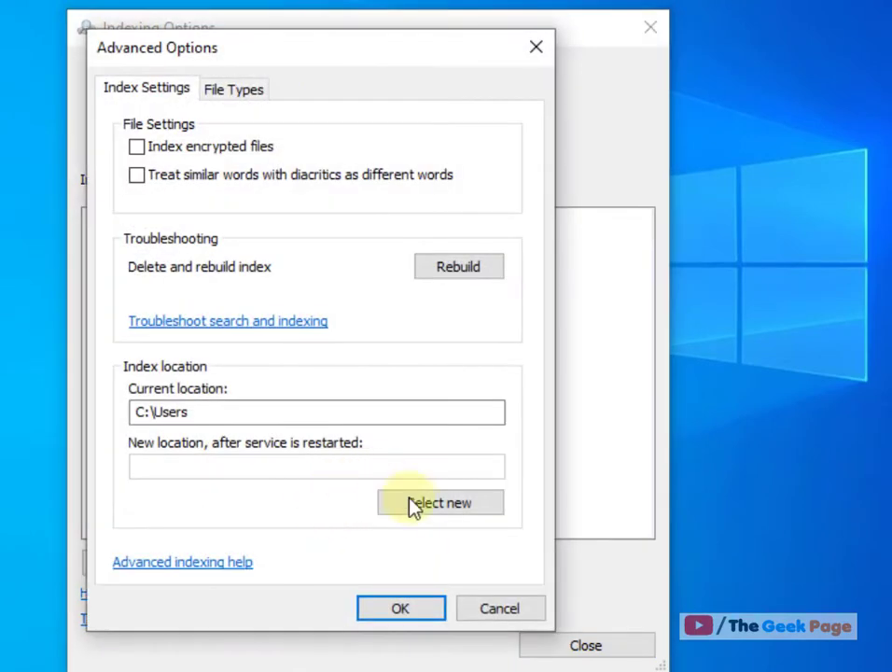
Step: Choose ProgramData > Microsoft as the new index location and save the settings
click(435, 513)
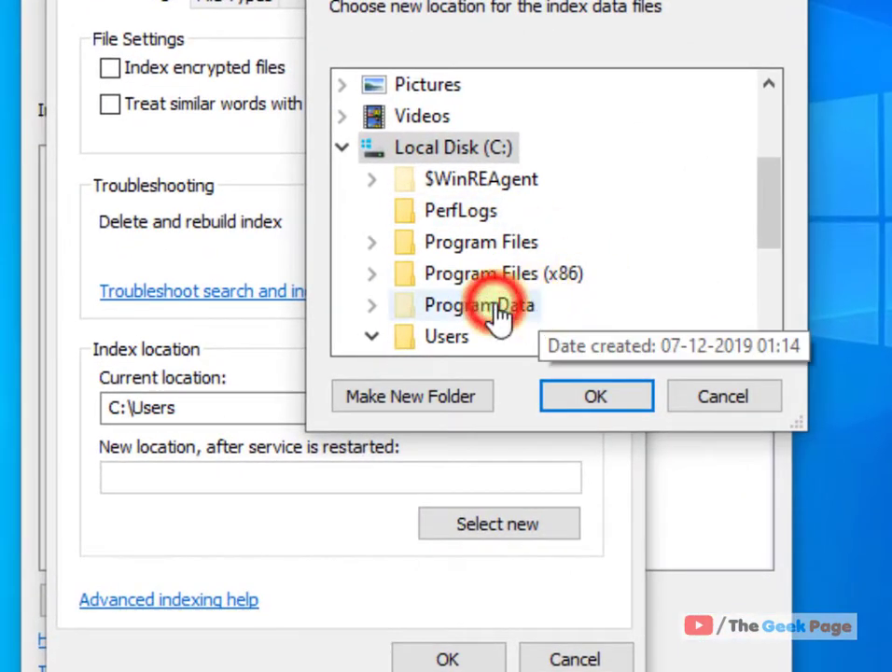
double_click(493, 306)
double_click(490, 126)
click(627, 403)
click(597, 610)
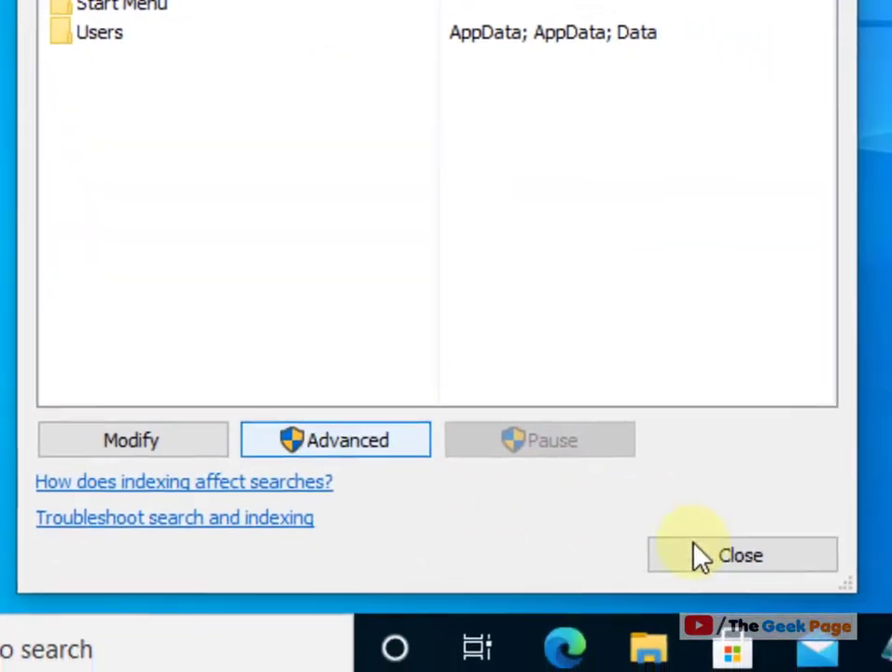
Step: Close Indexing Options, then open and dismiss the Start menu
click(702, 557)
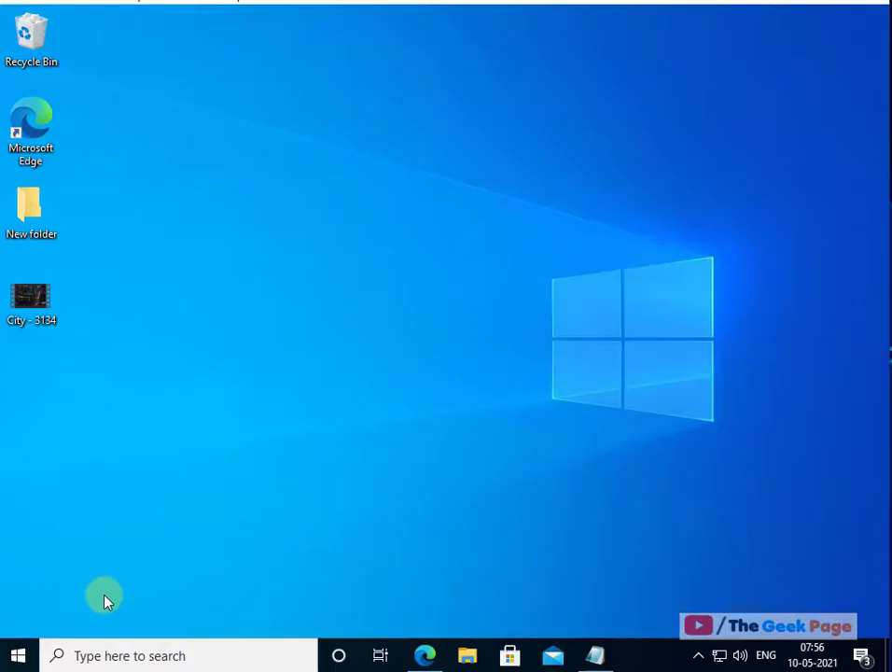
click(17, 656)
click(740, 391)
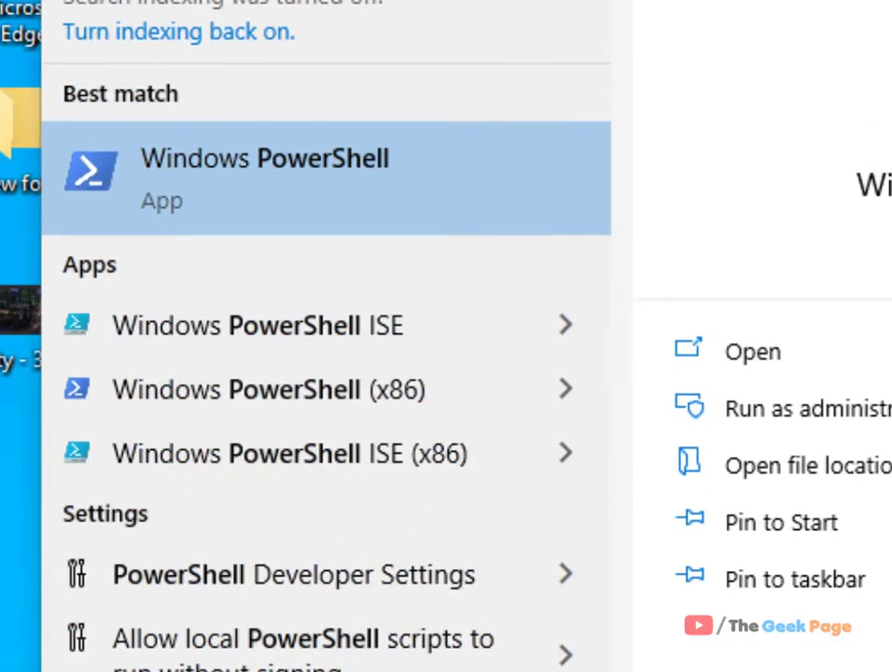
Step: Run Windows PowerShell as administrator and approve the UAC prompt
right_click(334, 199)
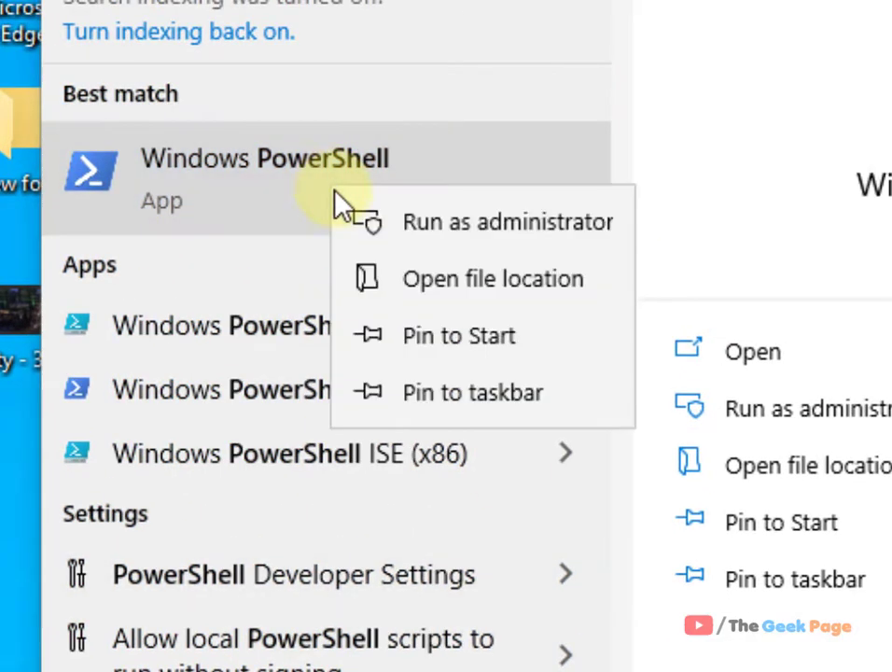
click(475, 229)
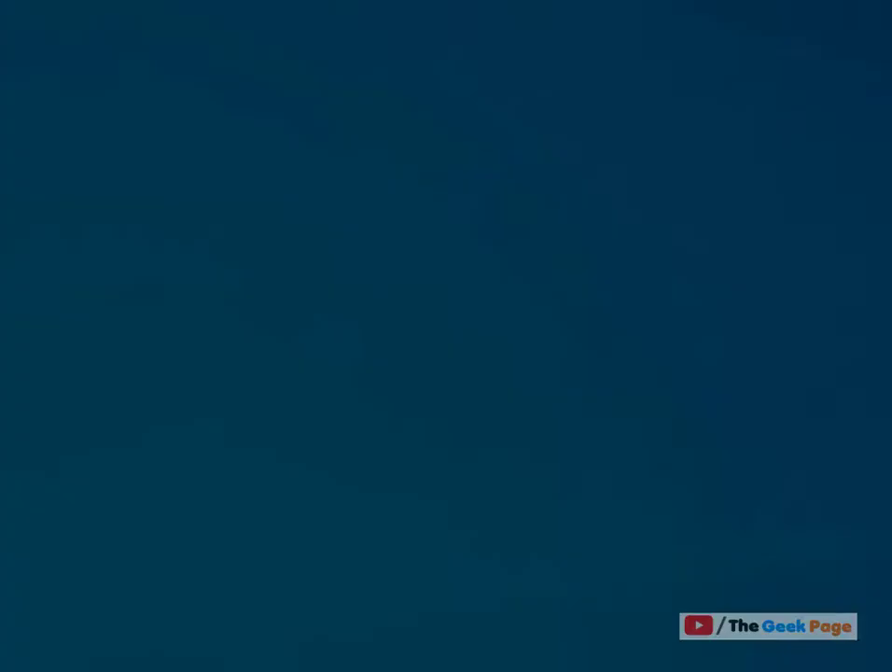
click(737, 614)
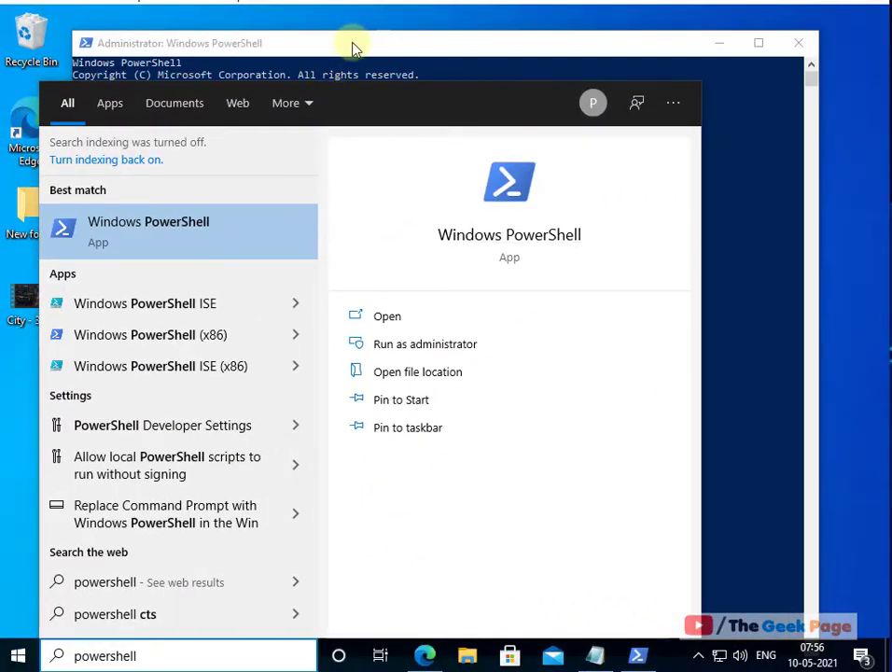
Step: Copy the Get-AppxPackage re-register command from Notepad and run it in admin PowerShell
click(353, 42)
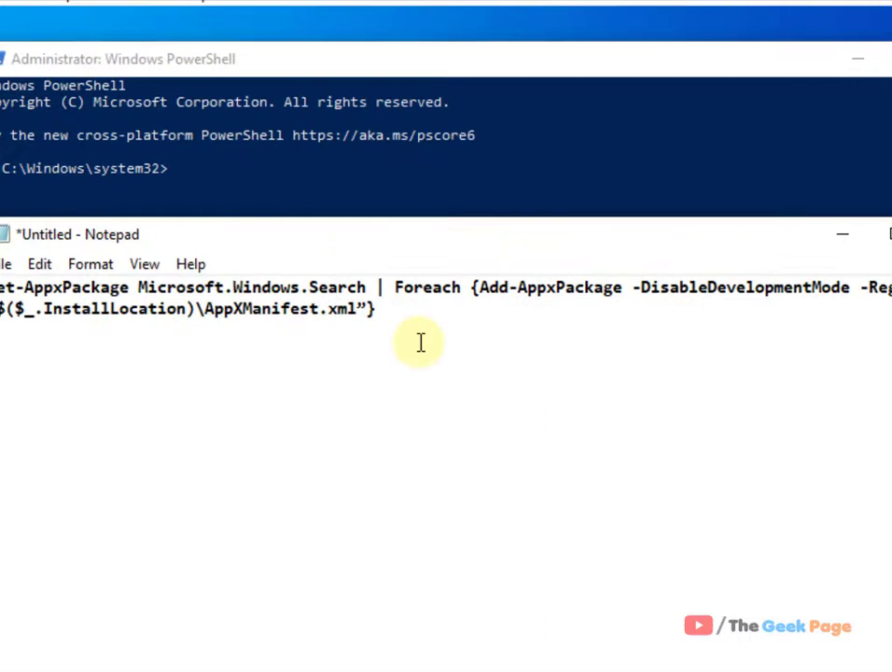
drag(418, 308, 11, 233)
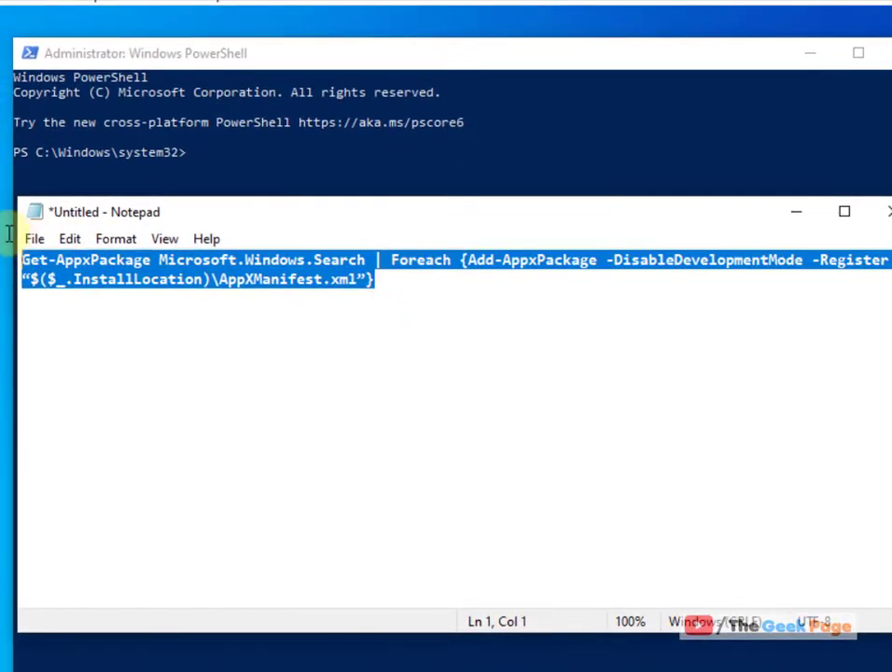
right_click(272, 282)
click(302, 348)
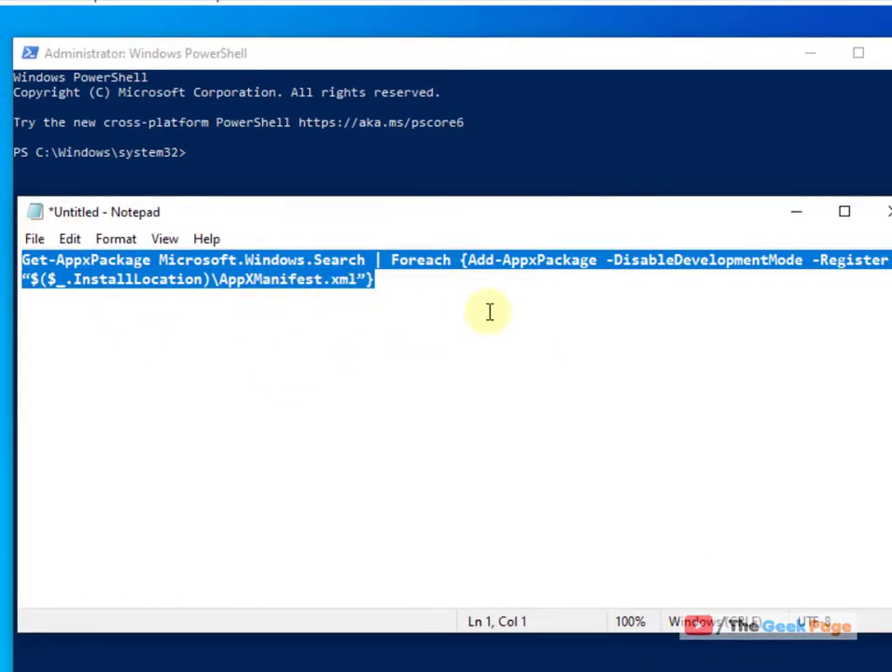
click(791, 215)
right_click(343, 174)
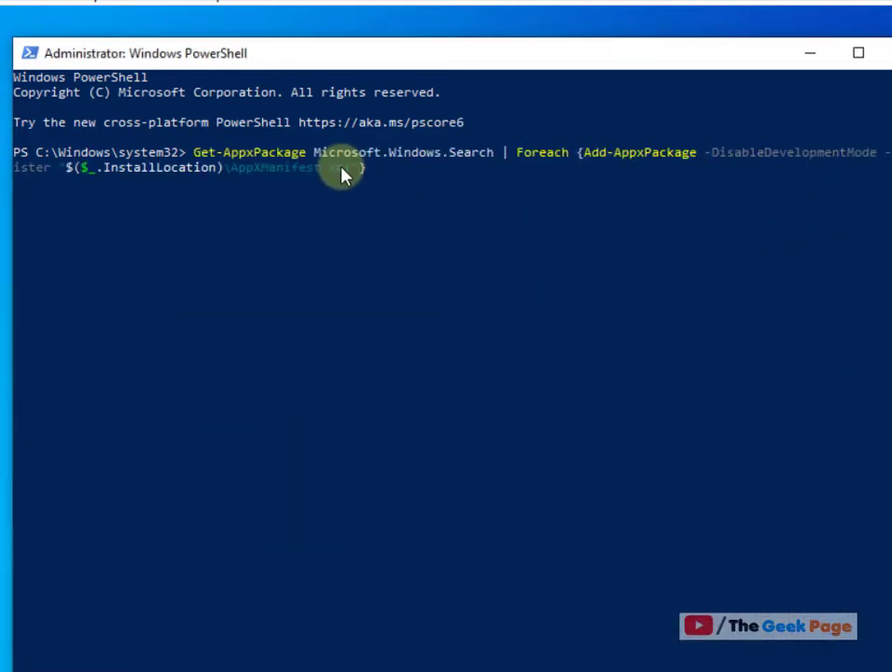
key(Return)
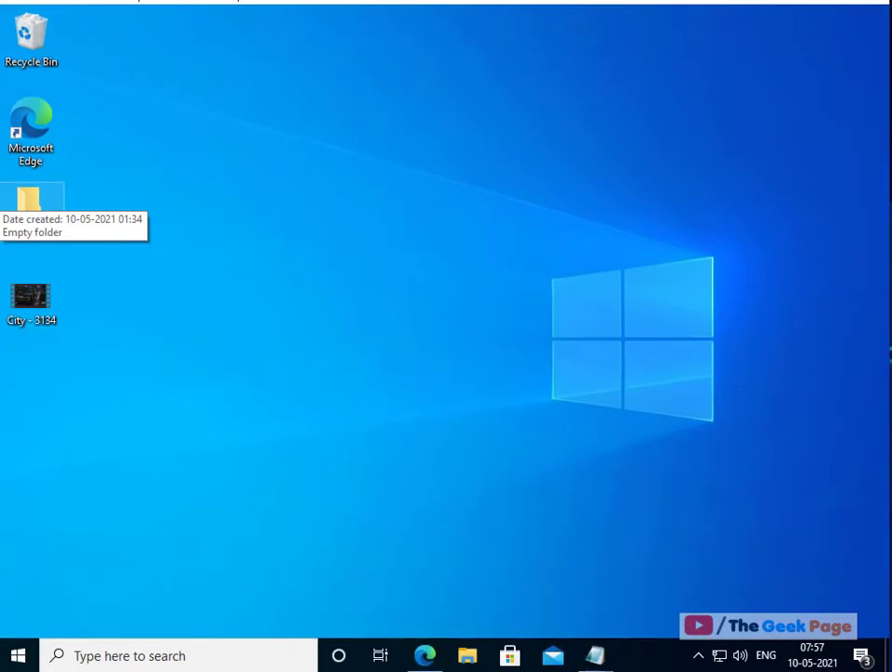
Step: Find File Explorer Options through search and show its View settings
click(128, 653)
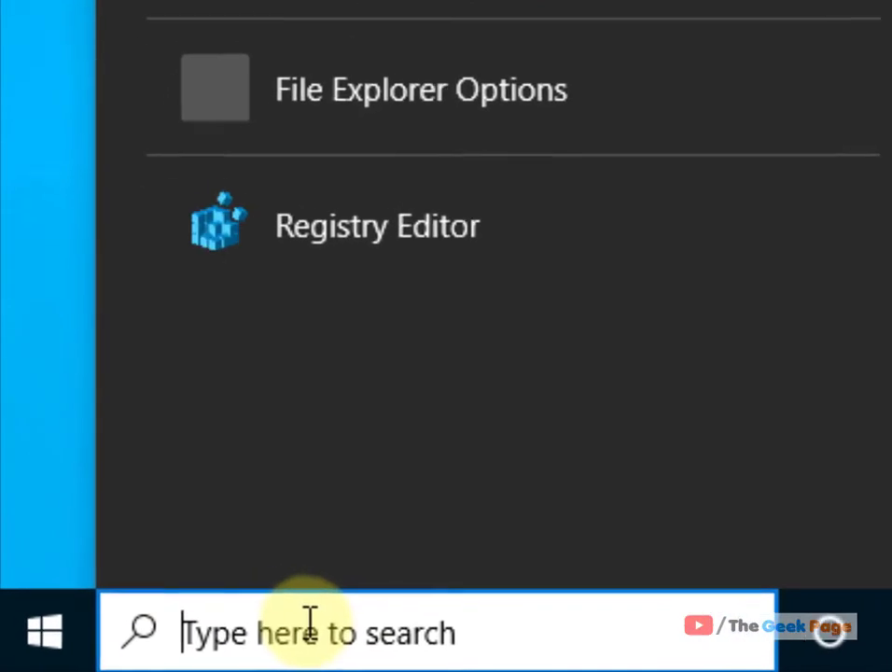
text(file explorer)
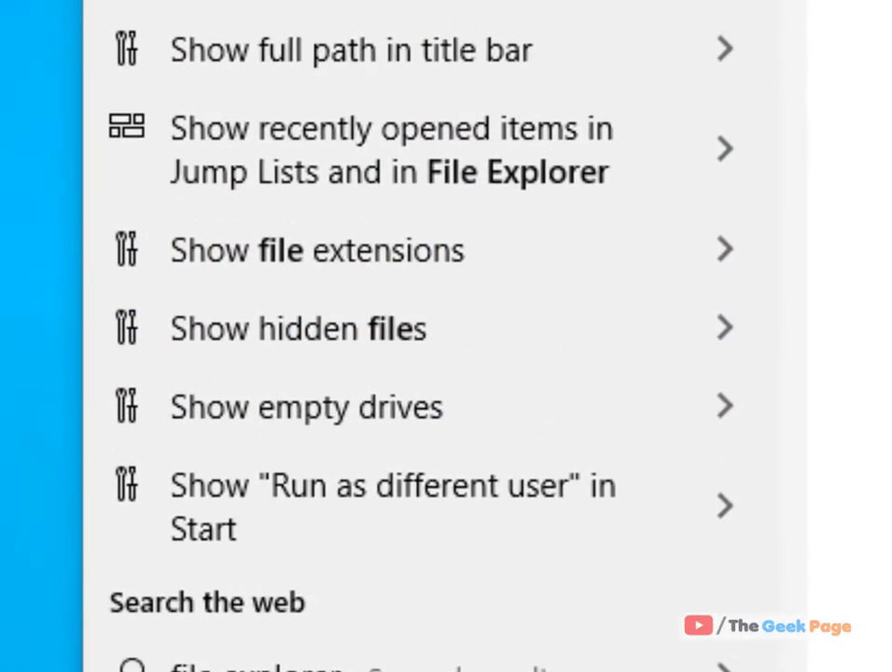
text( options)
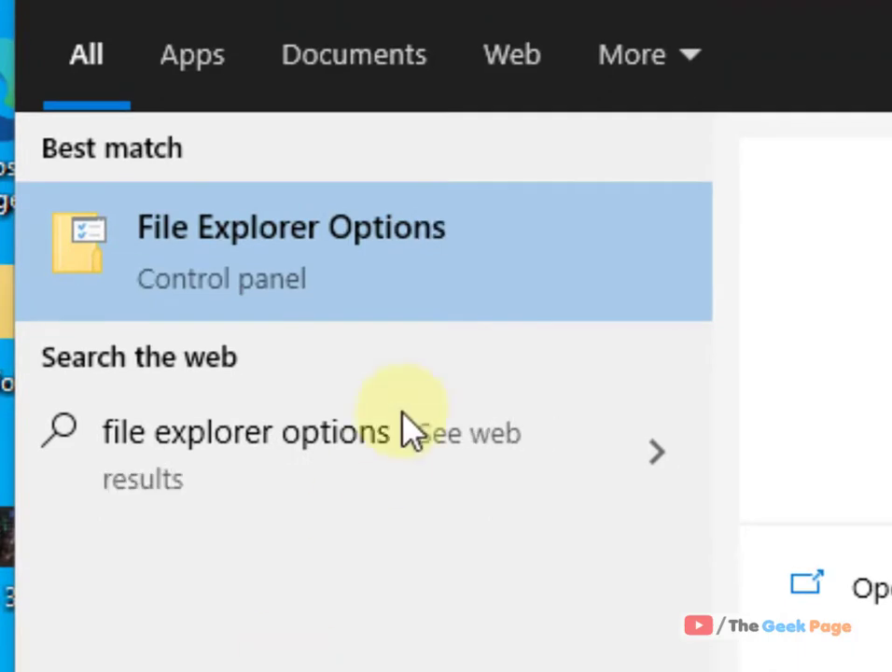
click(223, 285)
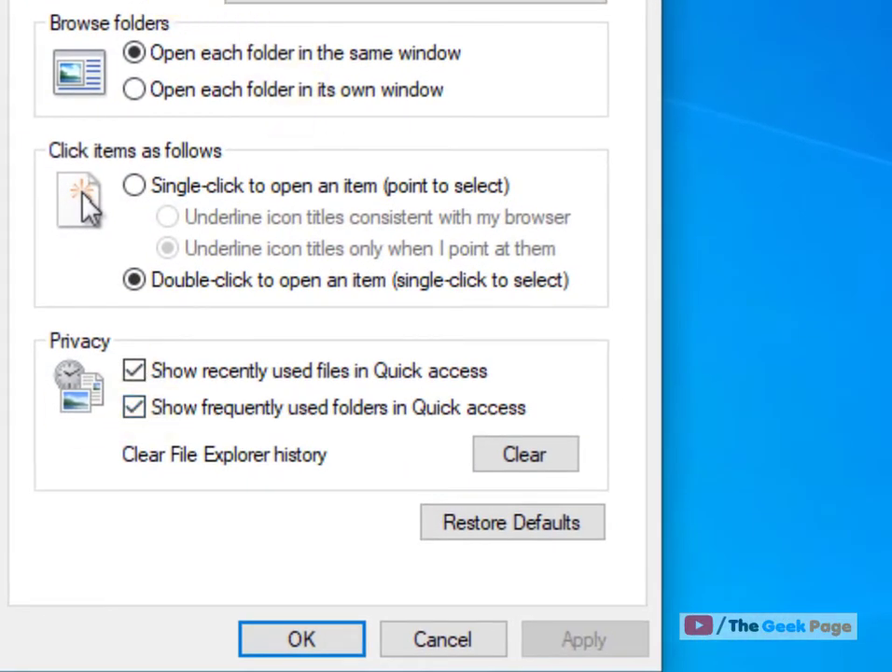
click(206, 3)
Step: Tick 'Launch folder windows in a separate process', then apply and save it
scroll(347, 392, down, 3)
scroll(347, 392, down, 1)
scroll(347, 392, down, 2)
scroll(347, 392, down, 1)
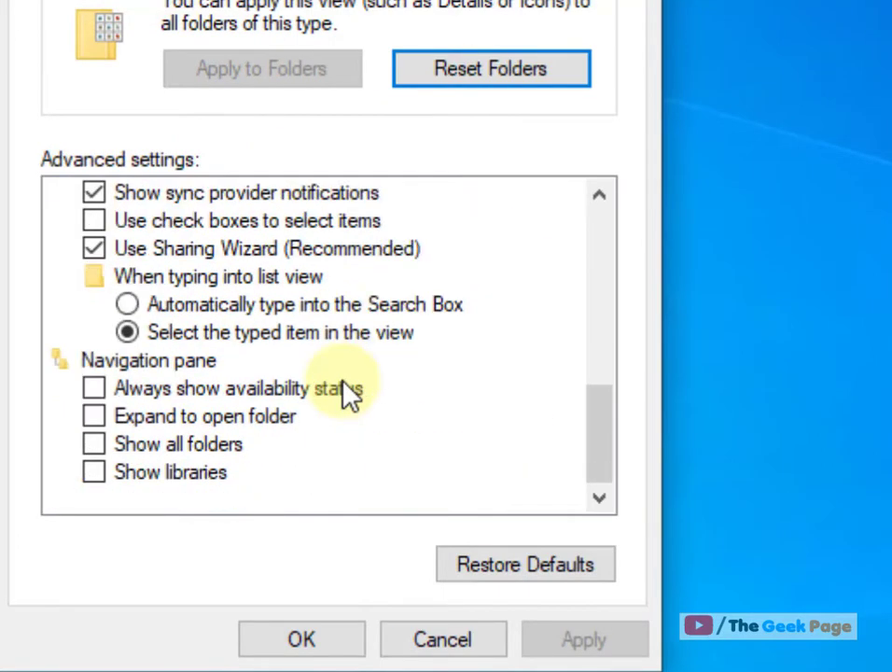
scroll(348, 393, up, 2)
scroll(343, 384, up, 1)
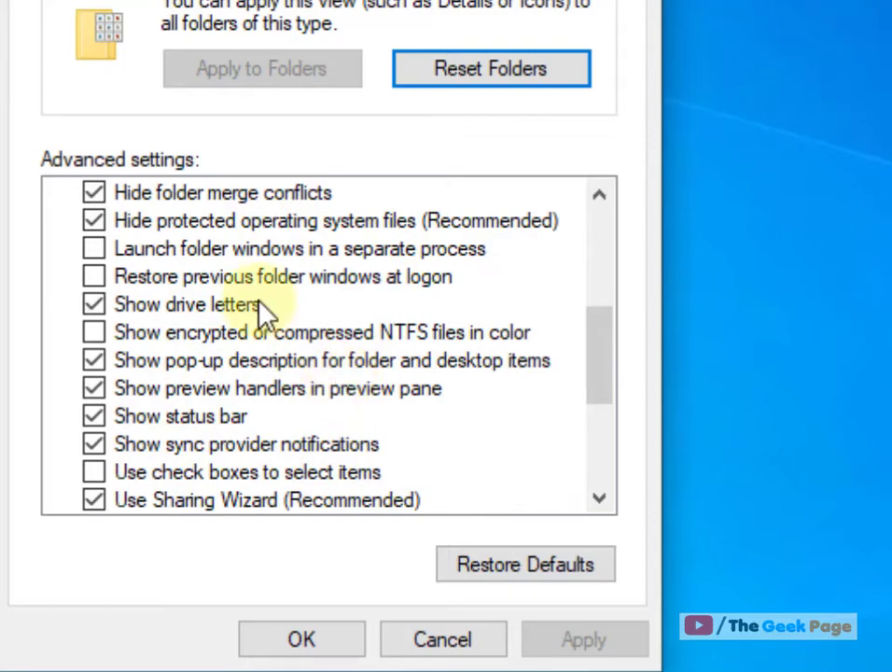
click(95, 249)
click(593, 641)
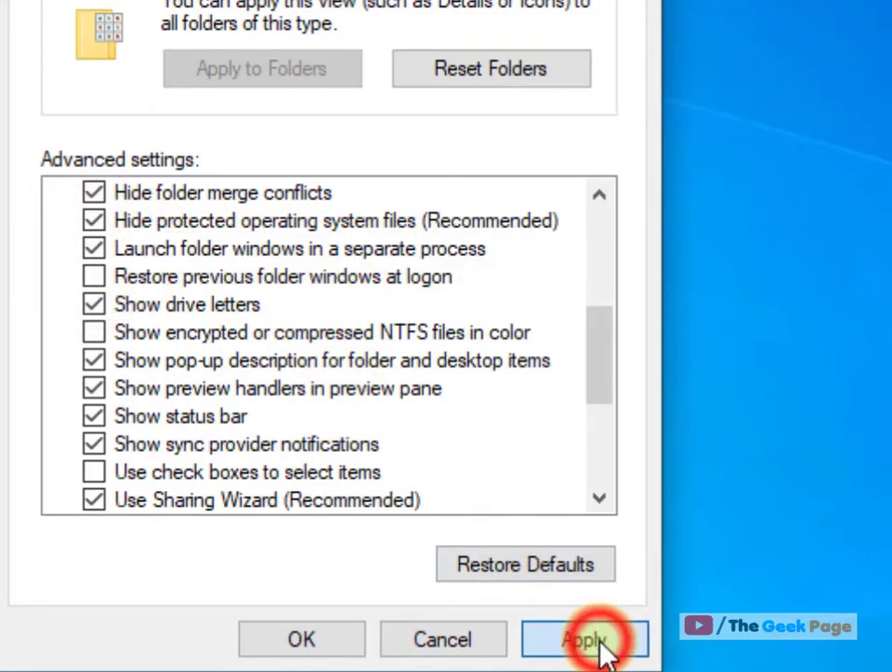
click(315, 647)
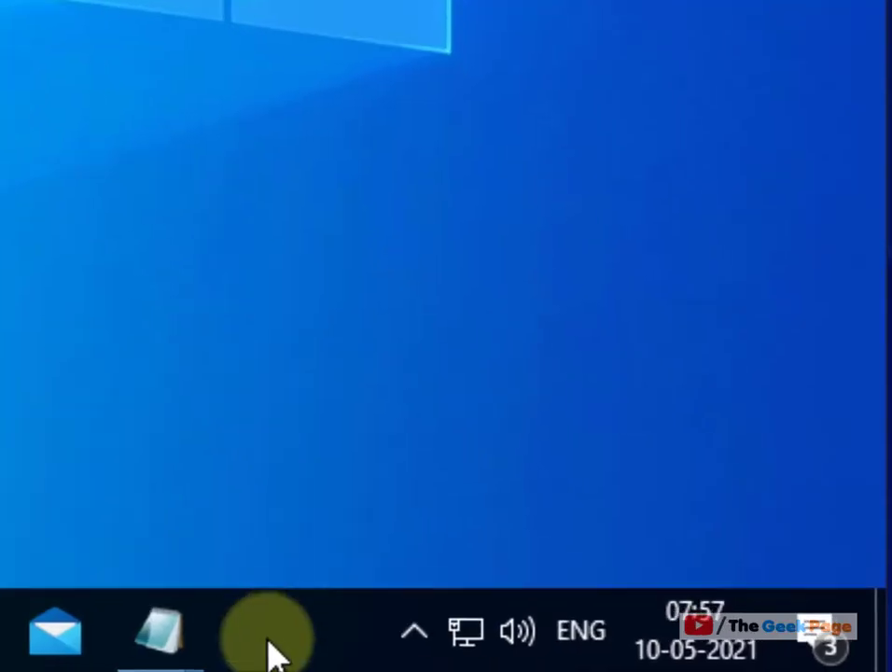
Step: Restart the Windows Explorer process in Task Manager, then close Task Manager
right_click(639, 657)
click(341, 432)
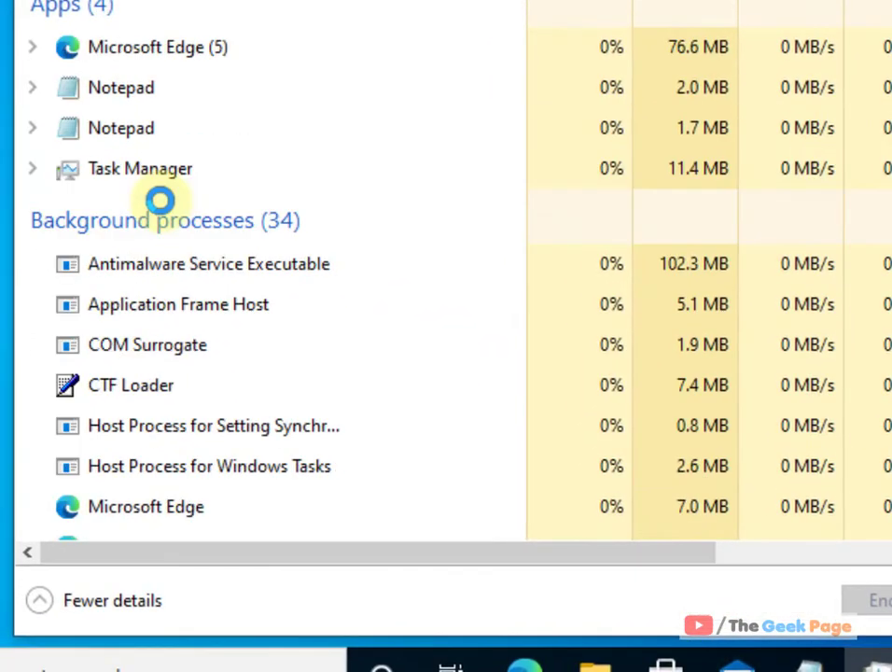
scroll(163, 210, down, 1)
scroll(164, 209, down, 2)
scroll(168, 220, down, 4)
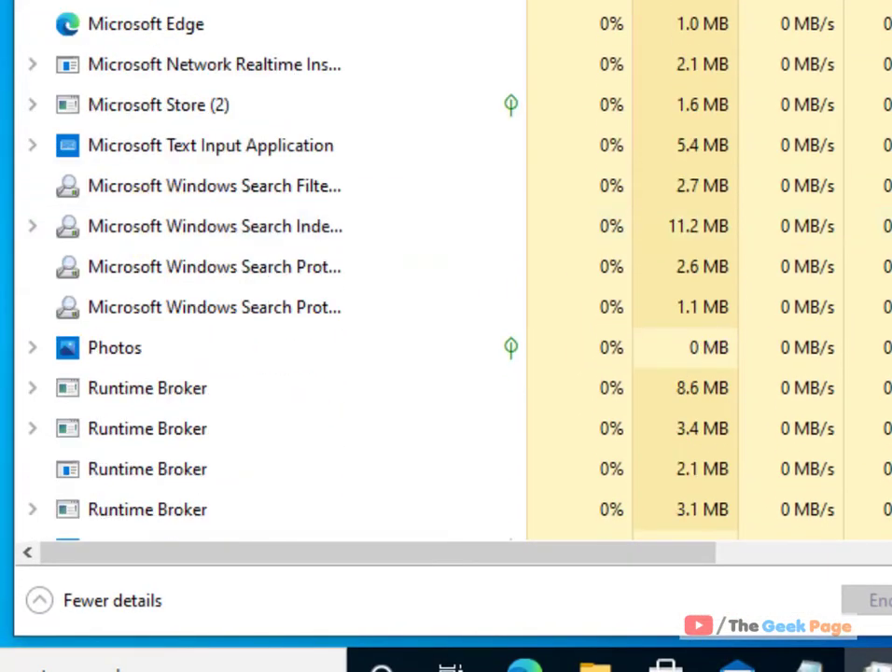
scroll(168, 279, down, 5)
scroll(168, 280, down, 5)
right_click(146, 332)
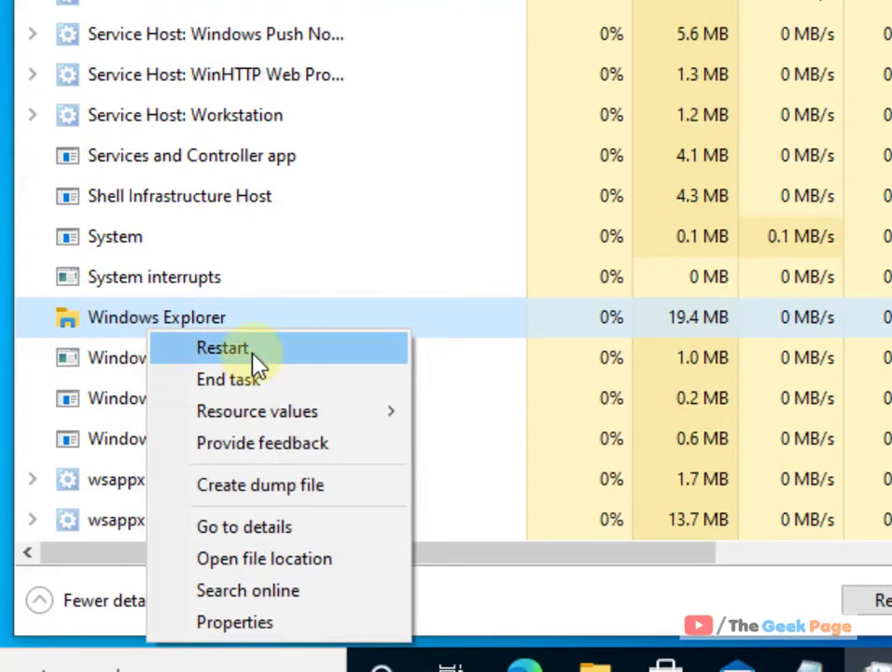
click(251, 351)
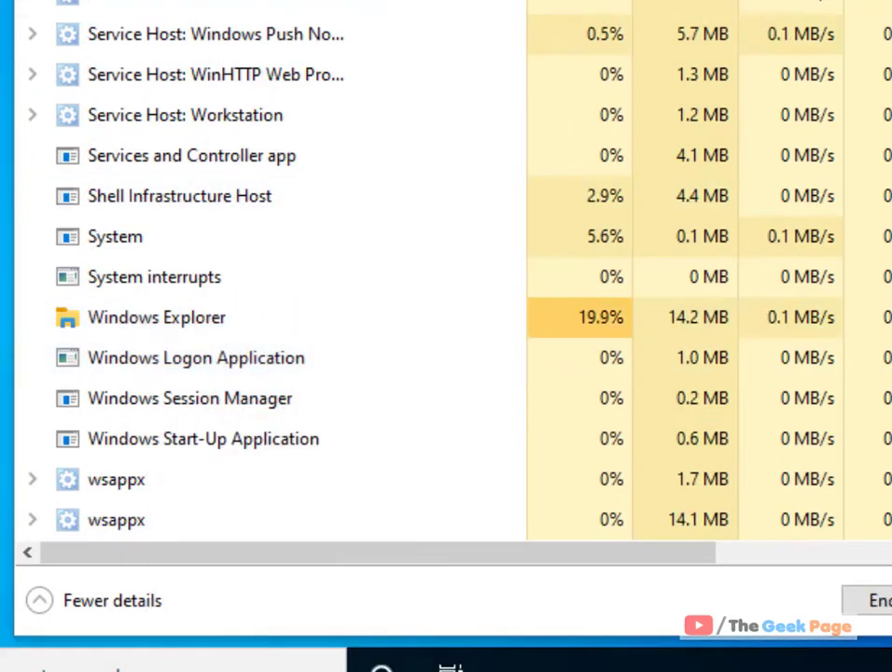
click(797, 2)
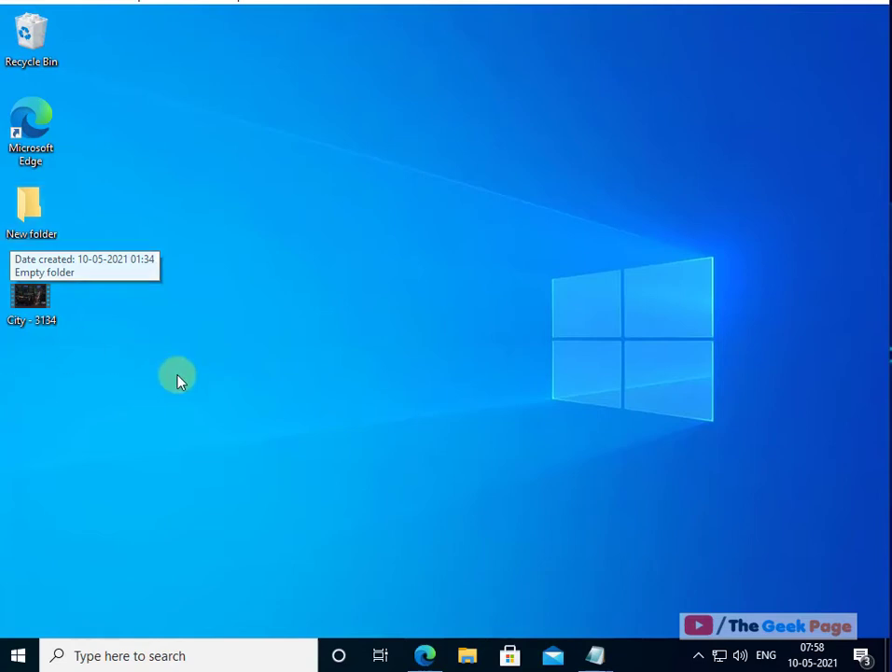
Step: Go to Apps > Default apps in Windows Settings and scroll down the page
click(18, 654)
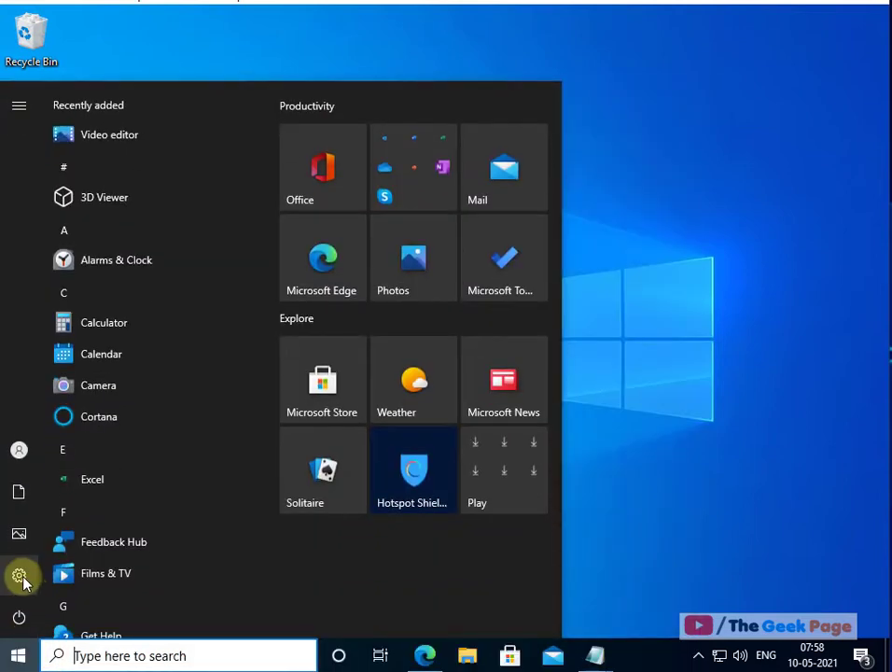
click(19, 576)
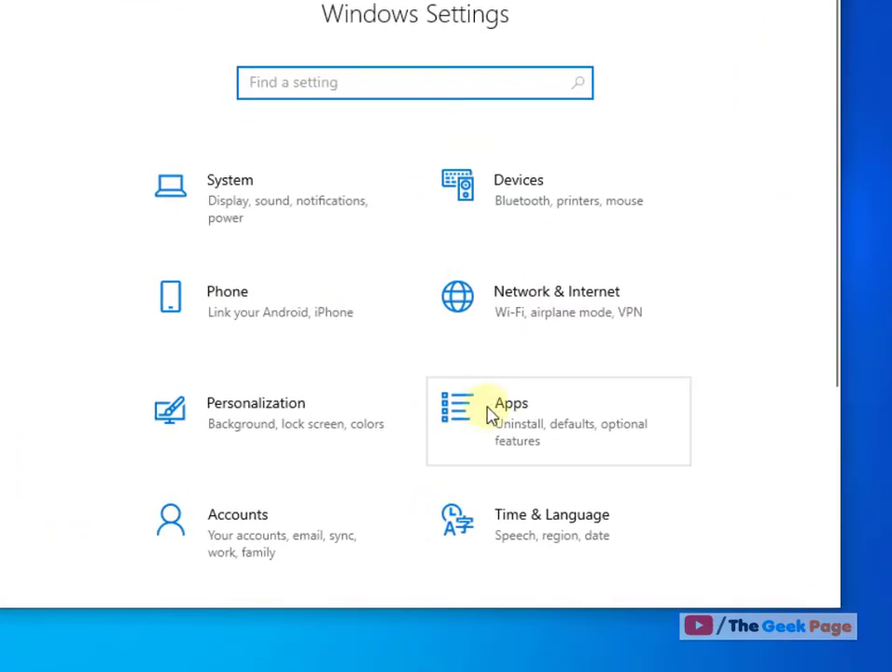
click(491, 414)
click(62, 238)
scroll(606, 308, down, 5)
scroll(652, 345, down, 2)
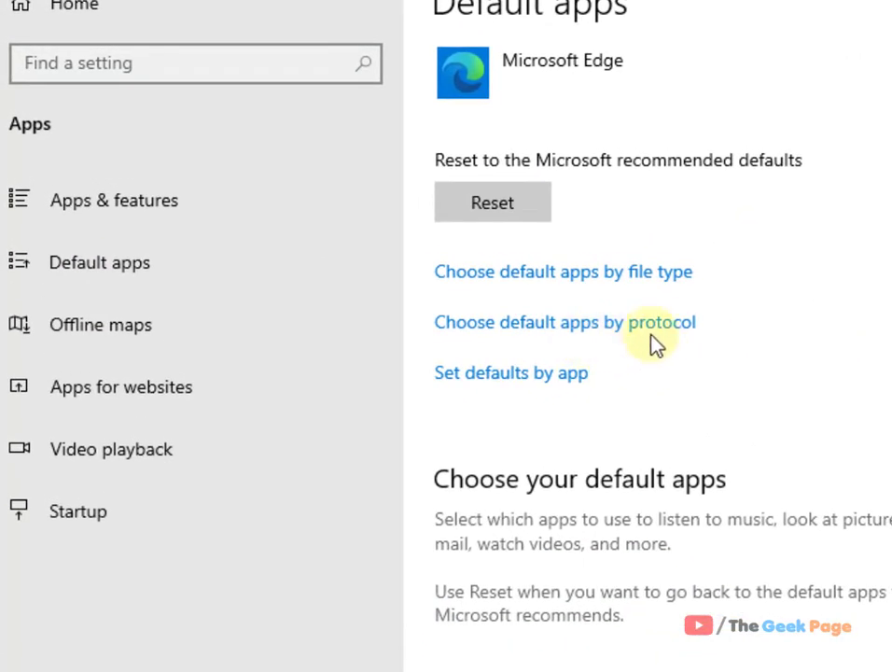
Step: Open the default apps by protocol list and scroll down to the SEARCH entry
click(678, 329)
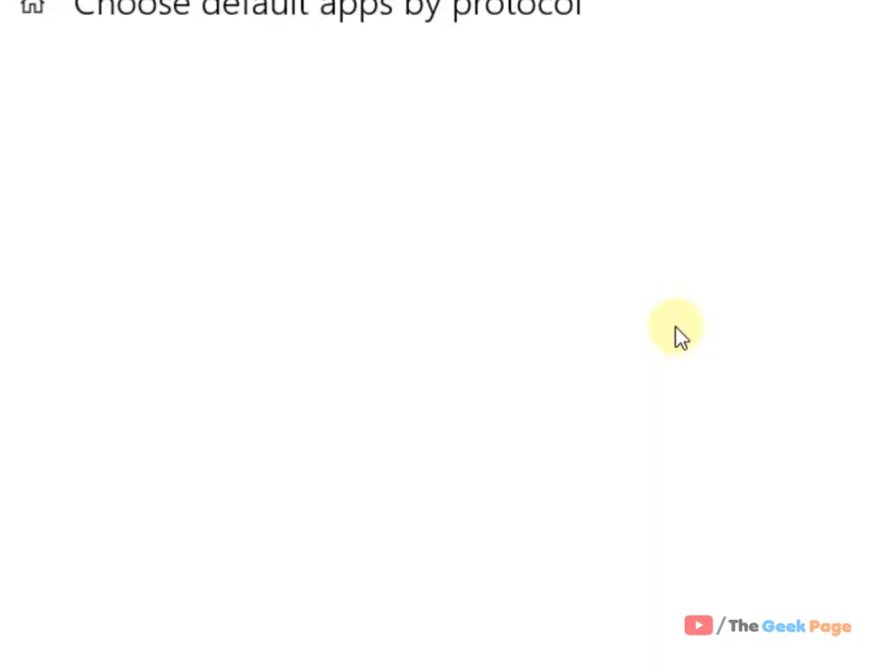
scroll(229, 269, down, 3)
scroll(231, 280, down, 3)
scroll(230, 279, down, 2)
scroll(229, 280, down, 1)
scroll(229, 280, down, 2)
scroll(229, 296, down, 4)
scroll(230, 297, down, 2)
scroll(229, 297, down, 4)
scroll(215, 308, down, 1)
scroll(201, 336, down, 5)
scroll(200, 359, down, 5)
scroll(200, 359, down, 6)
scroll(200, 361, down, 5)
scroll(198, 362, down, 5)
scroll(199, 360, down, 5)
scroll(199, 360, down, 5)
Step: Set Windows Explorer as the default app for the SEARCH protocol
click(162, 276)
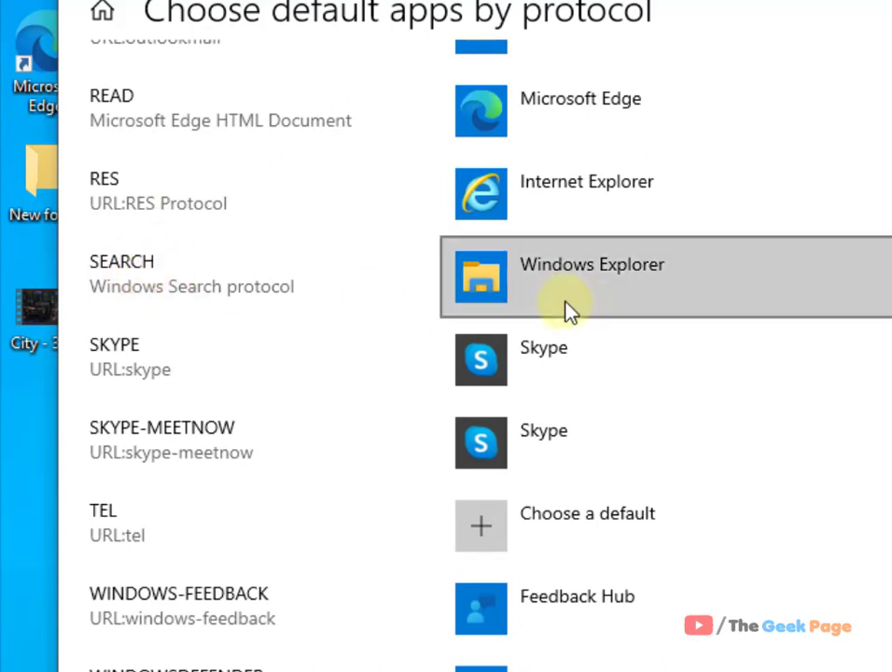
click(609, 282)
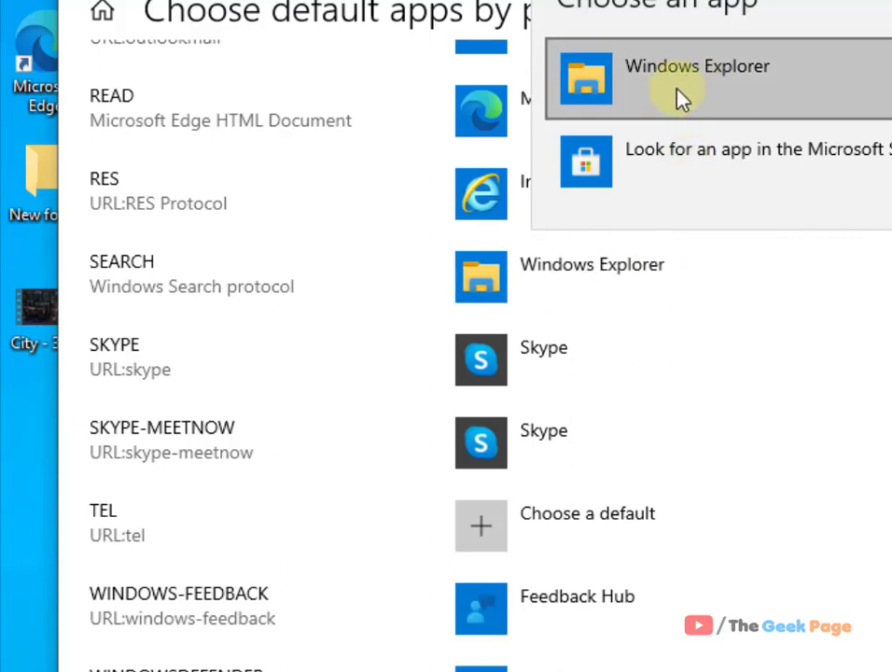
click(679, 94)
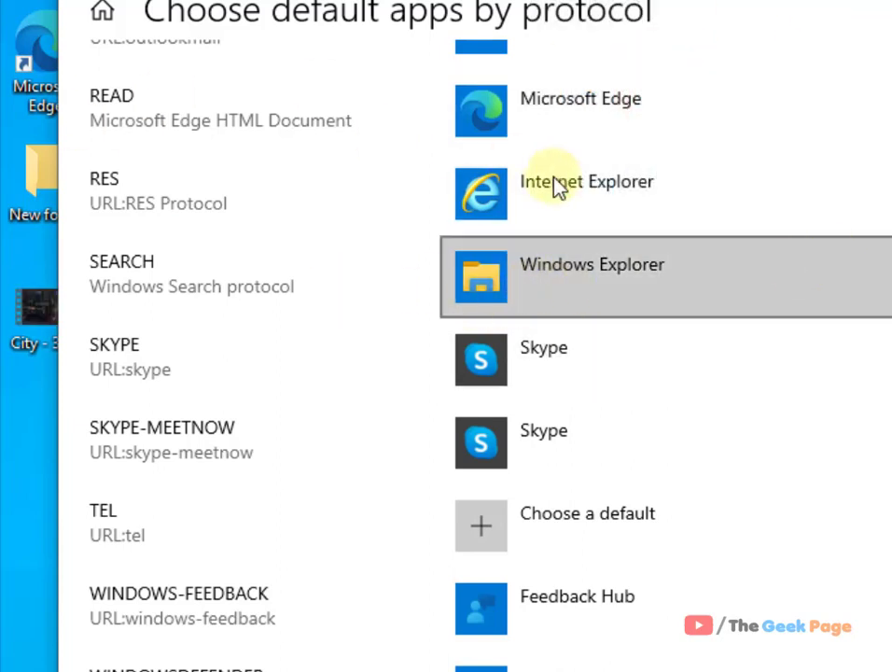
click(579, 281)
click(606, 279)
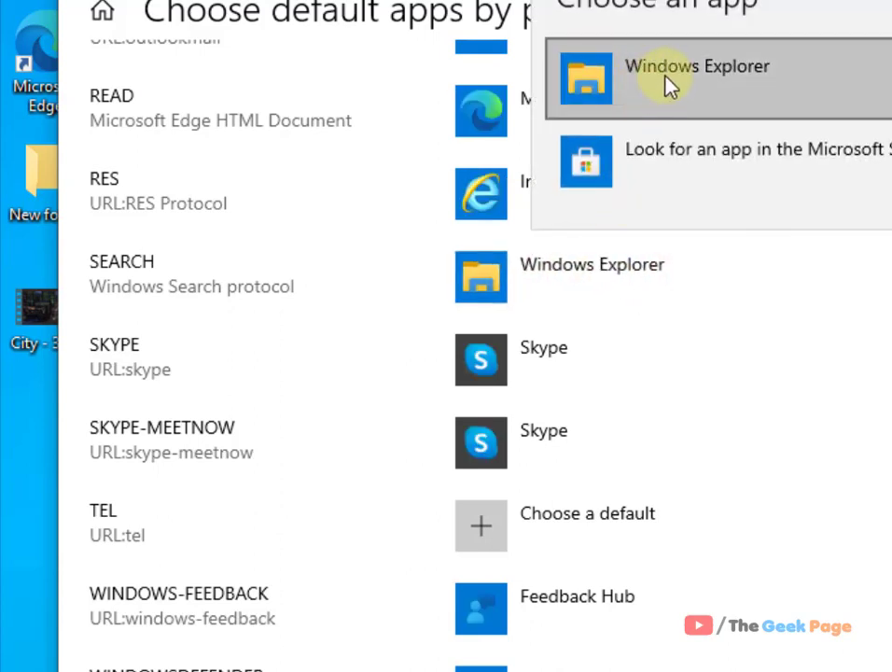
click(674, 65)
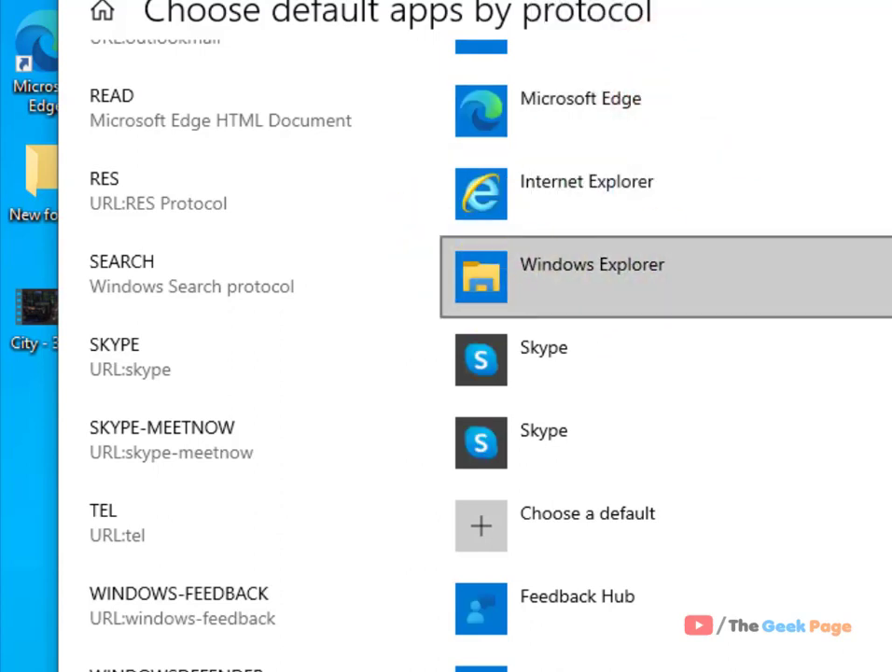